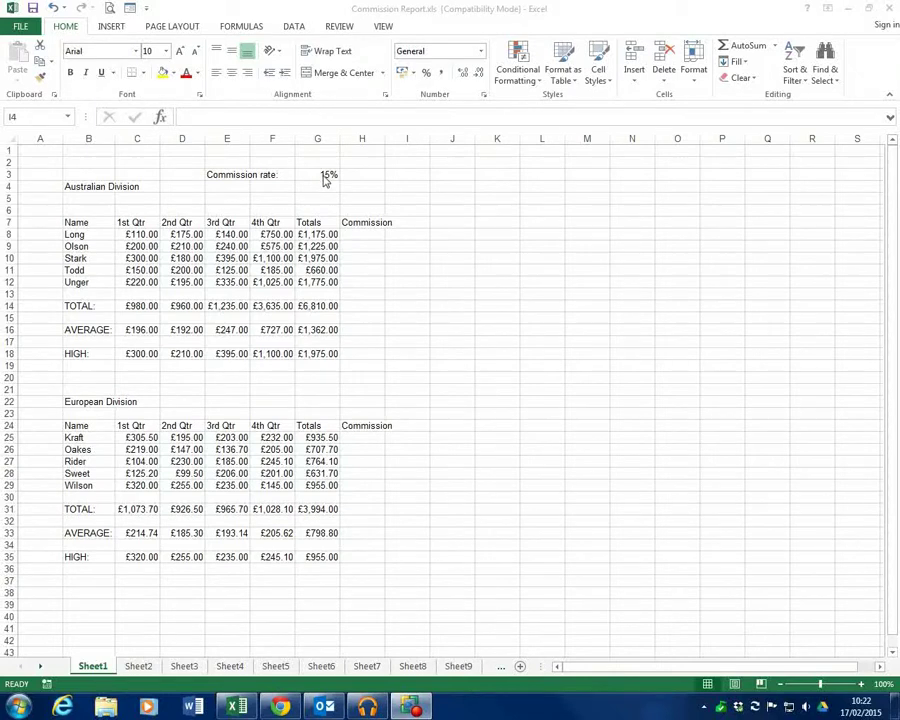
- Enter =G8*G3 in H8 to give Long's commission of £176.25
{"action": "left_click", "coordinate": [324, 175]}
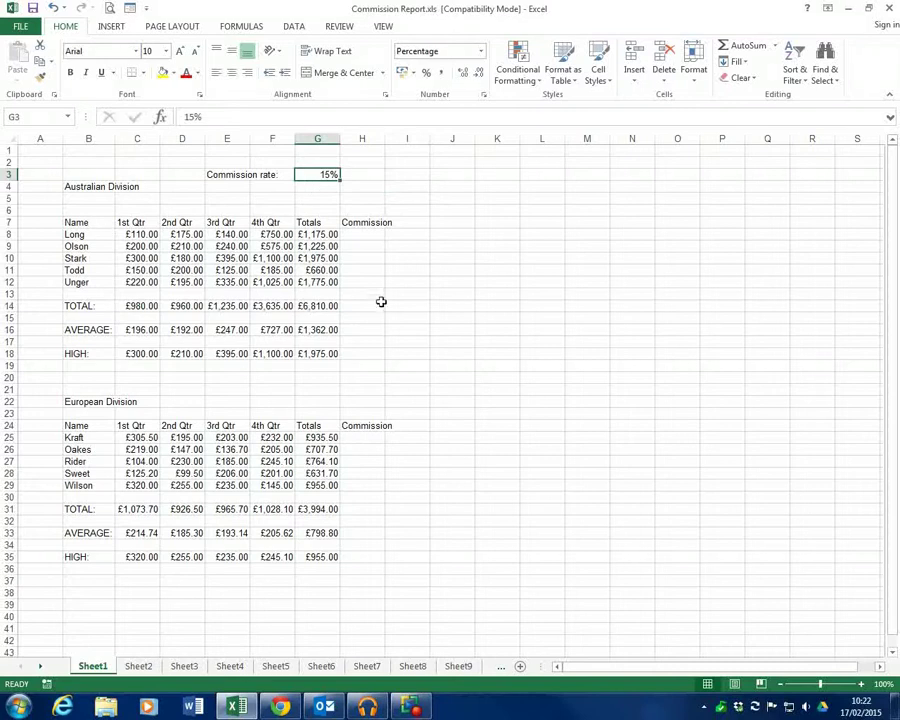
{"action": "left_click", "coordinate": [363, 235]}
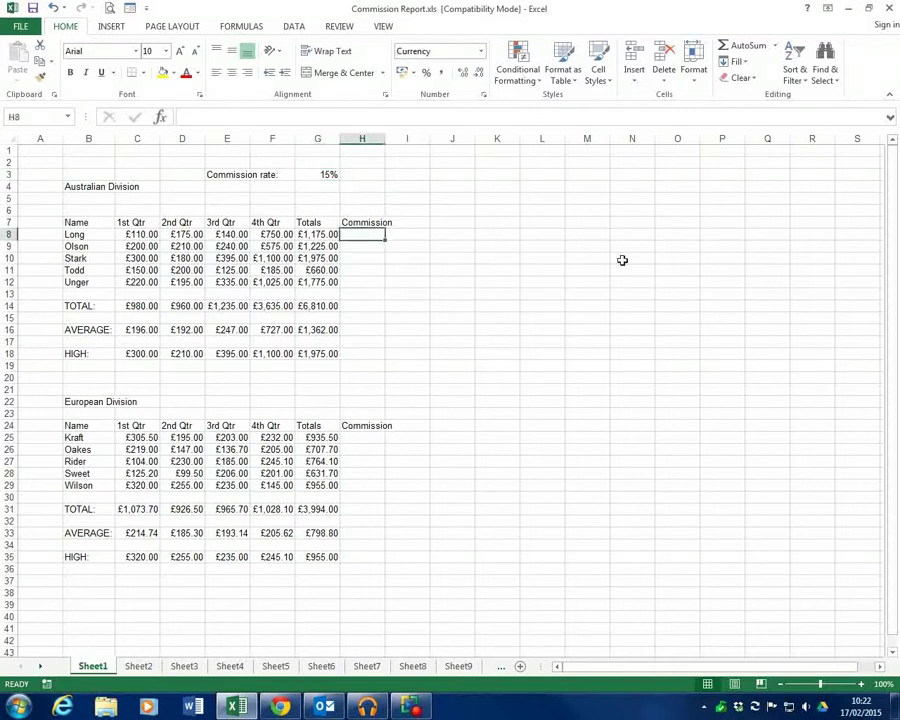
{"action": "type", "text": "="}
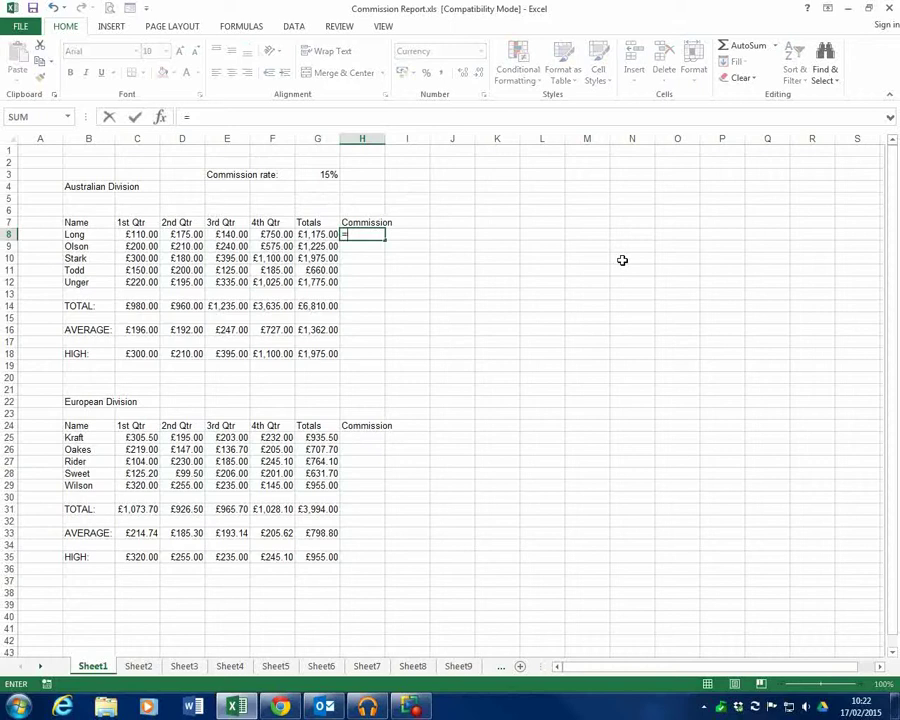
{"action": "left_click", "coordinate": [318, 235]}
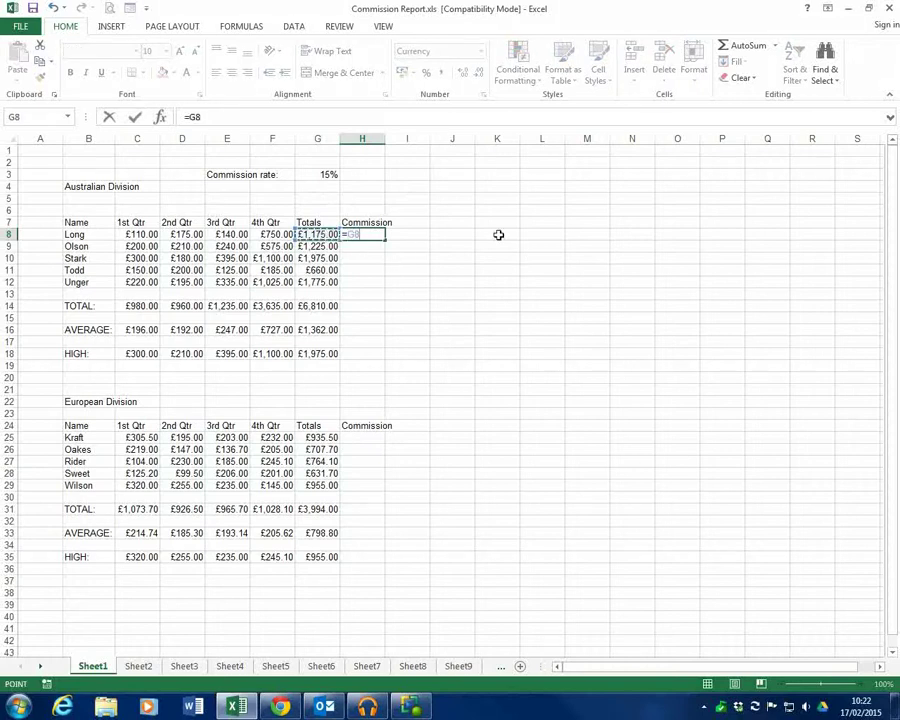
{"action": "type", "text": "*"}
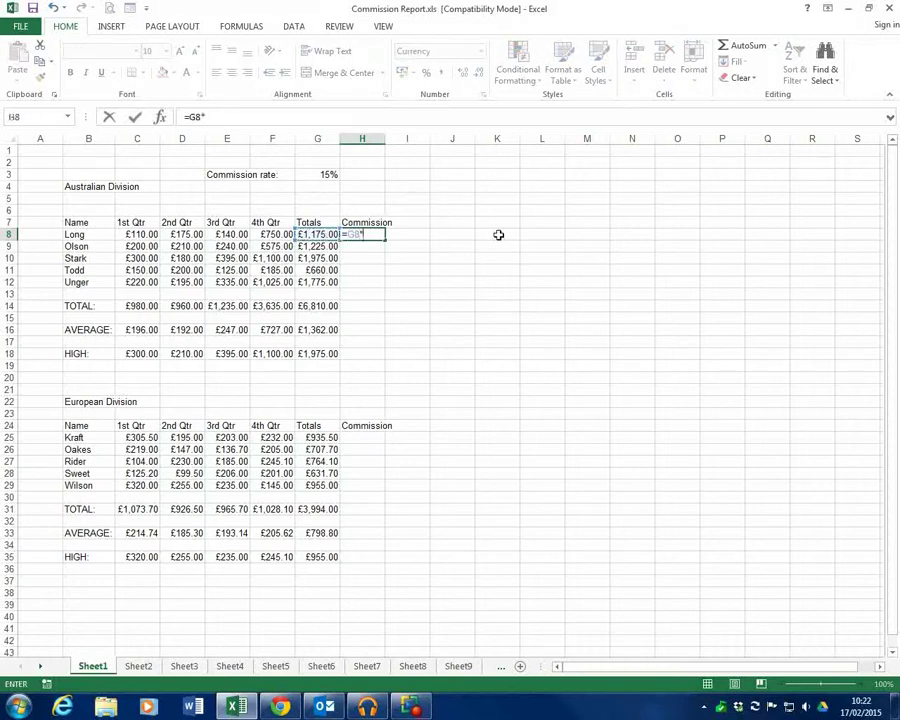
{"action": "left_click", "coordinate": [325, 176]}
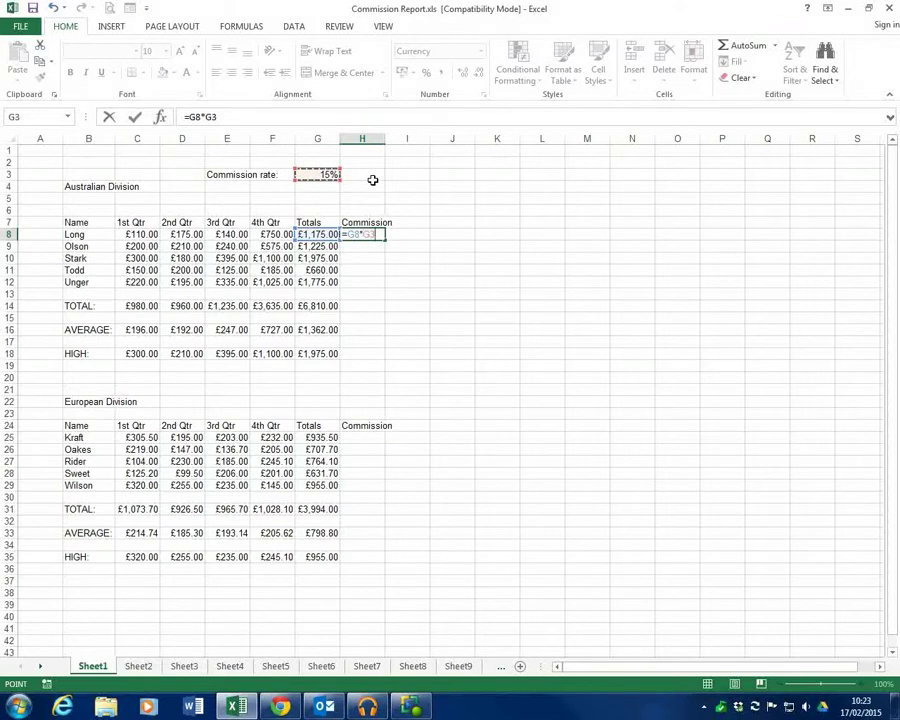
{"action": "key", "text": "Return"}
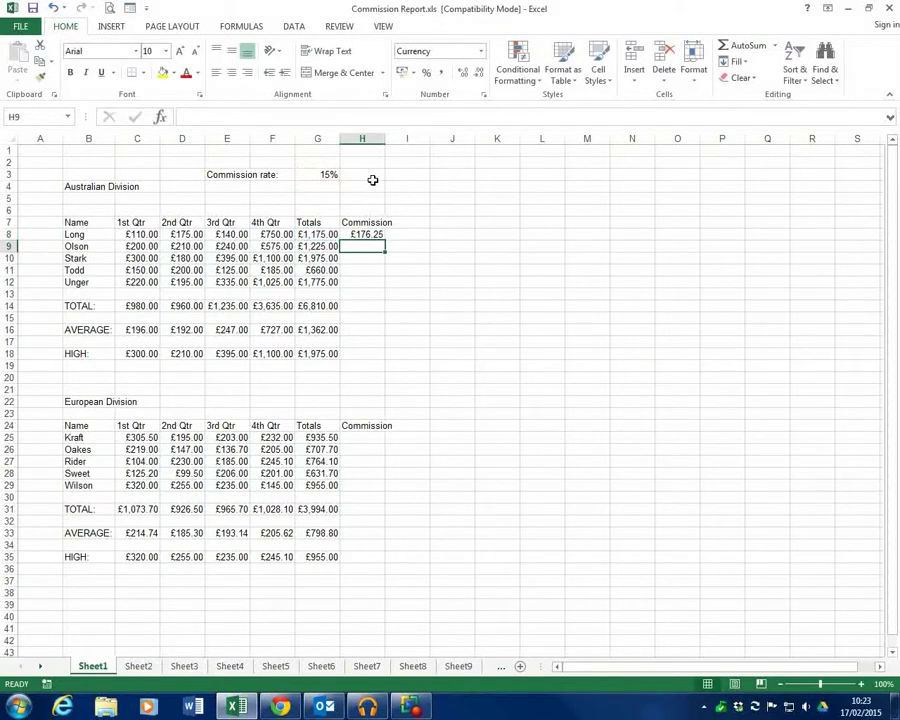
- Fill Long's commission formula from H8 down to H12
{"action": "left_click", "coordinate": [369, 234]}
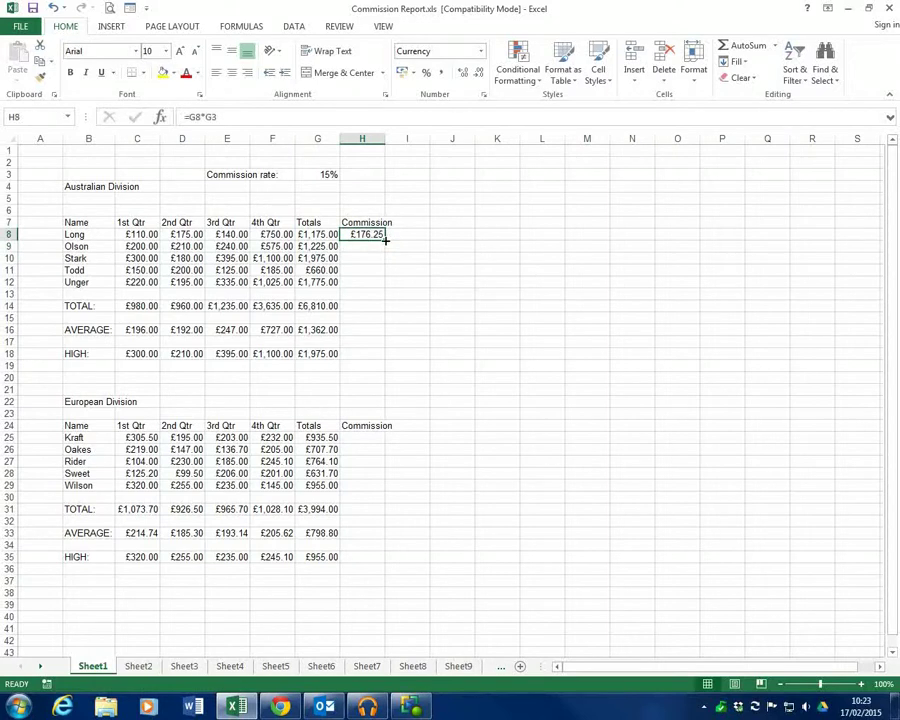
{"action": "left_click_drag", "start_coordinate": [388, 240], "coordinate": [377, 293]}
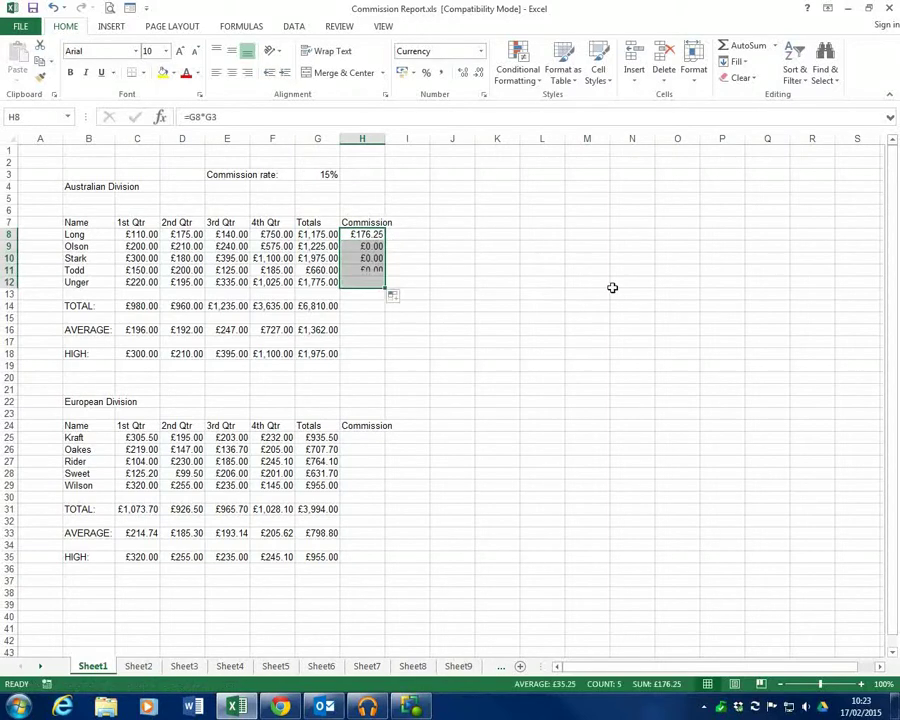
{"action": "left_click", "coordinate": [613, 285]}
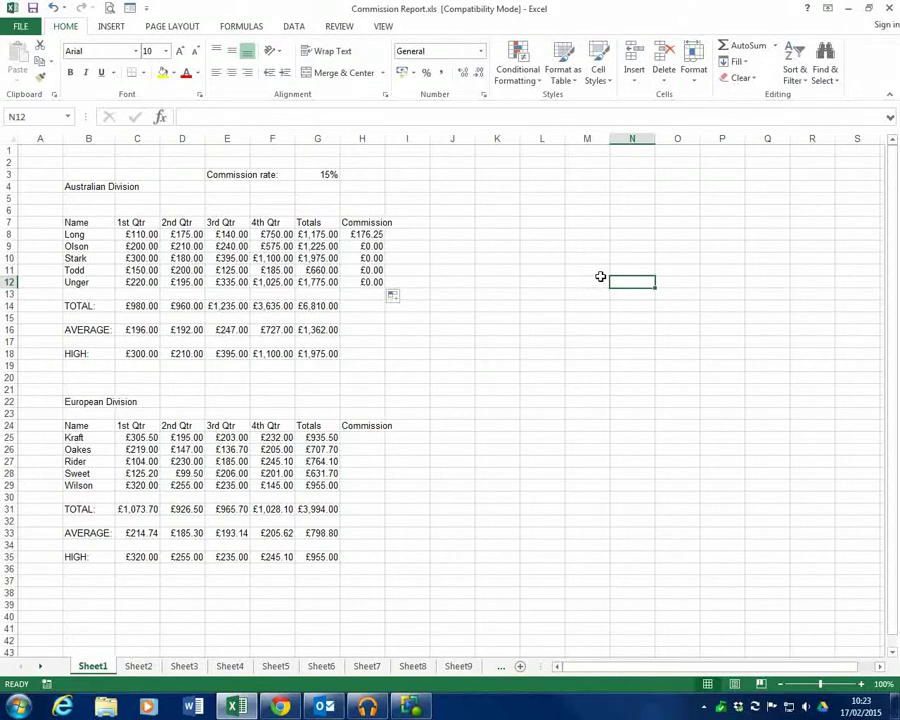
- Inspect the copied formulas, finding H9's =G9*G4 points at empty G4
{"action": "left_click", "coordinate": [357, 234]}
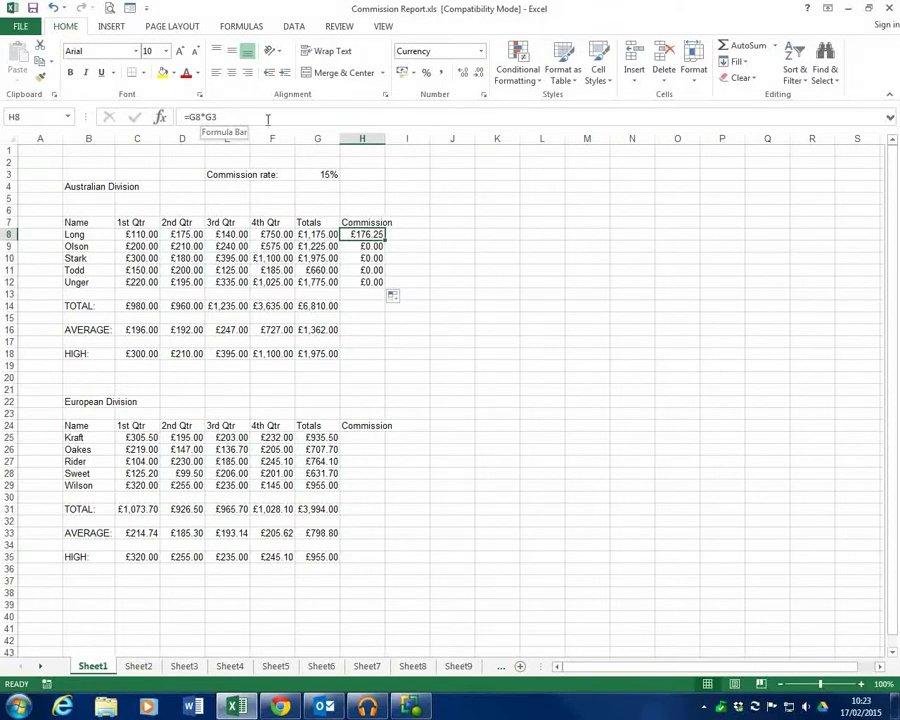
{"action": "key", "text": "F2"}
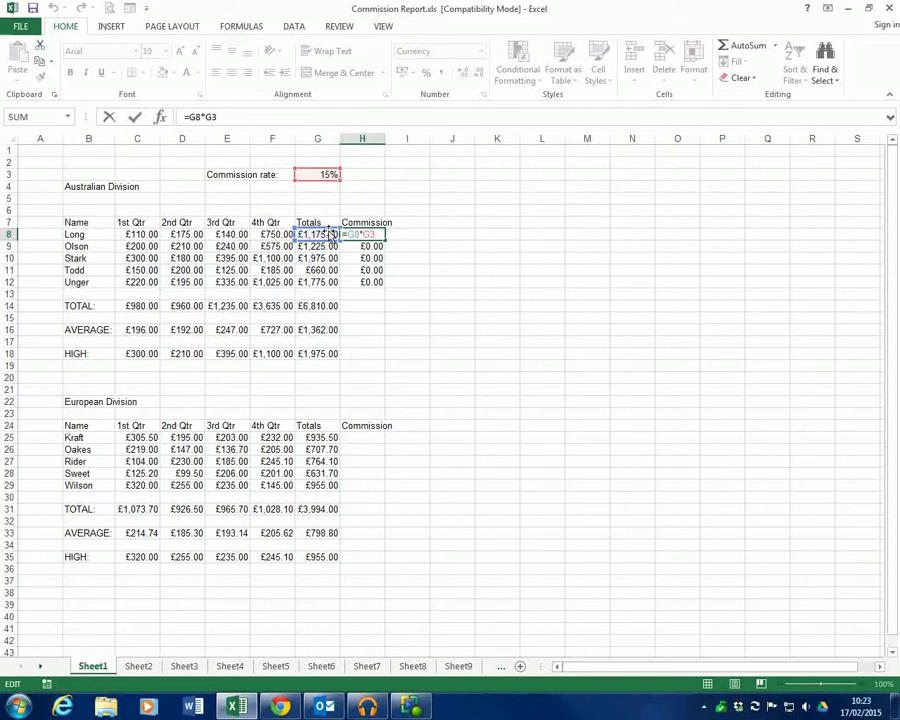
{"action": "key", "text": "Return"}
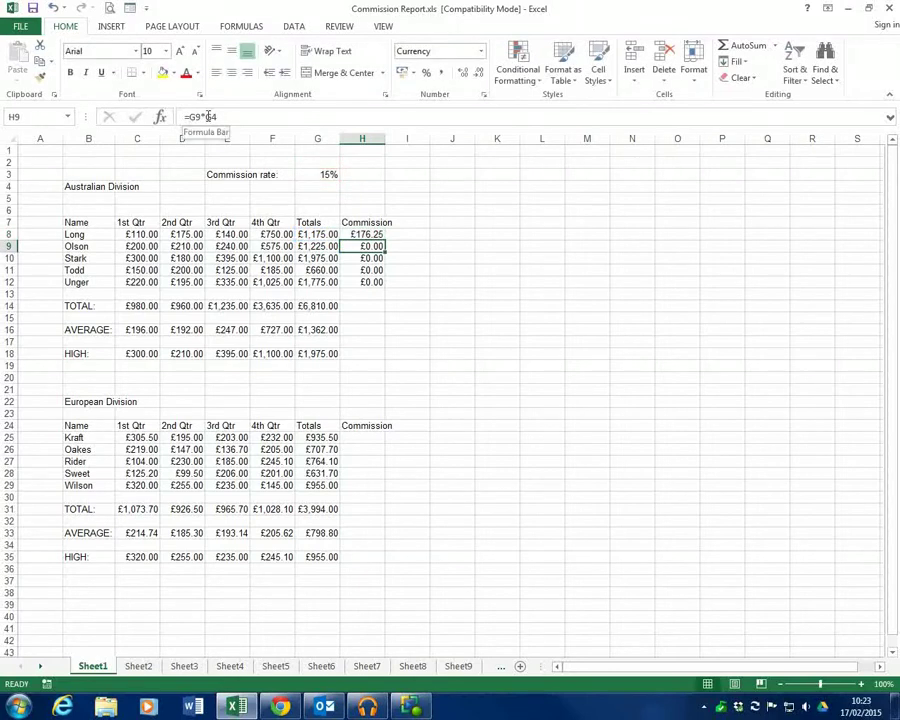
{"action": "left_click", "coordinate": [322, 186]}
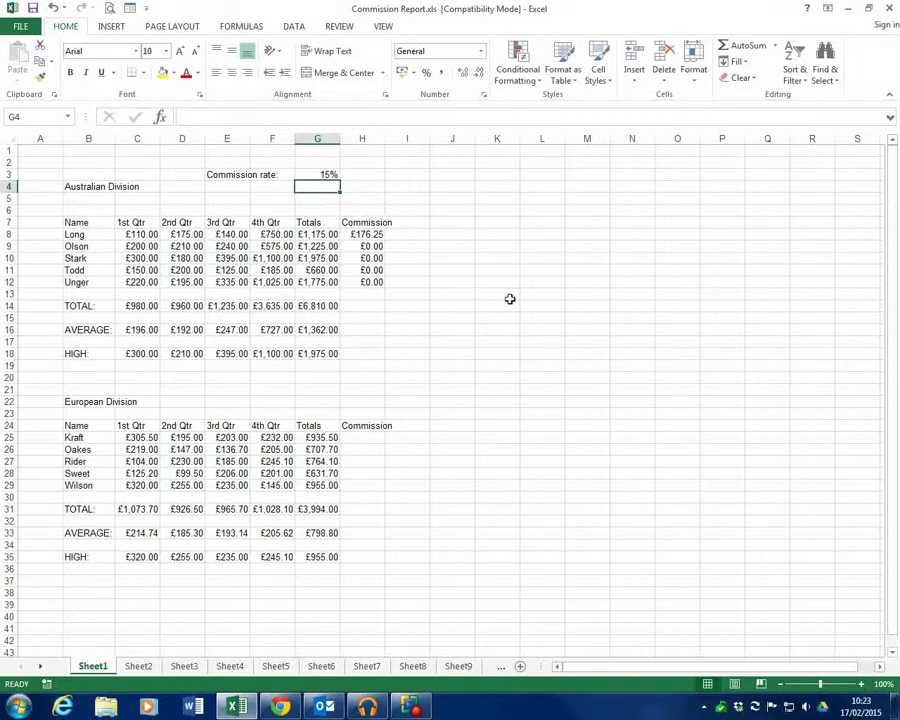
- Clear the five wrong commission values in H8:H12
{"action": "left_click", "coordinate": [324, 174]}
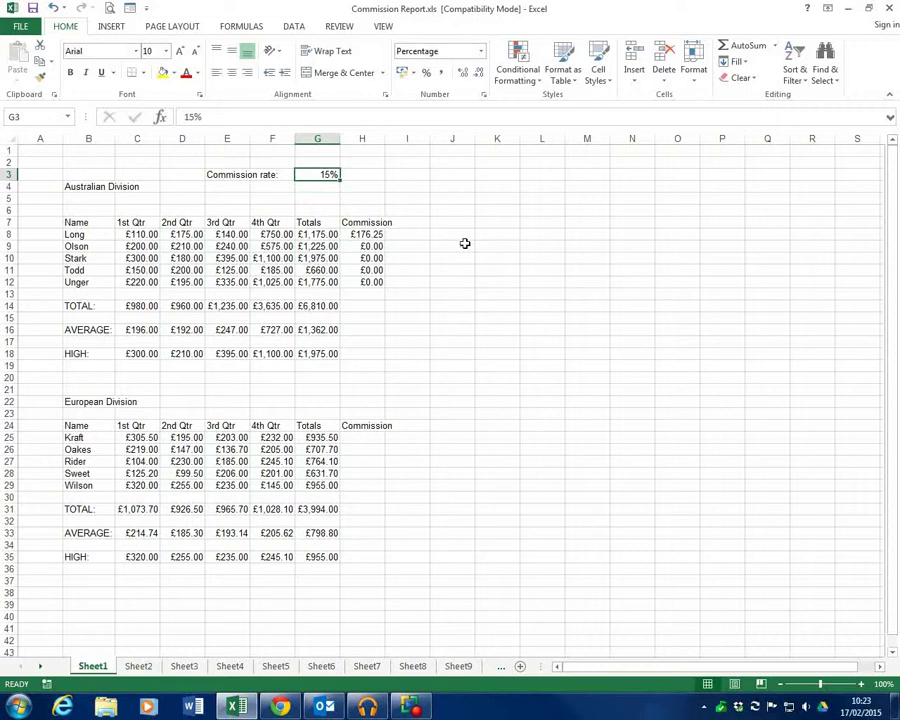
{"action": "left_click", "coordinate": [372, 246]}
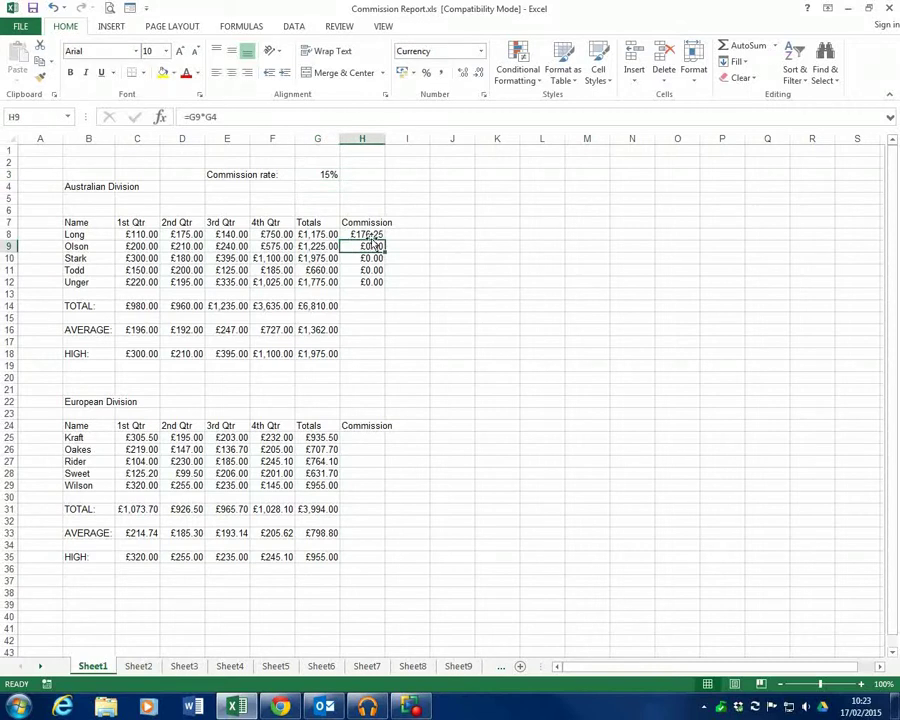
{"action": "left_click", "coordinate": [368, 235]}
{"action": "left_click_drag", "start_coordinate": [383, 240], "coordinate": [376, 283]}
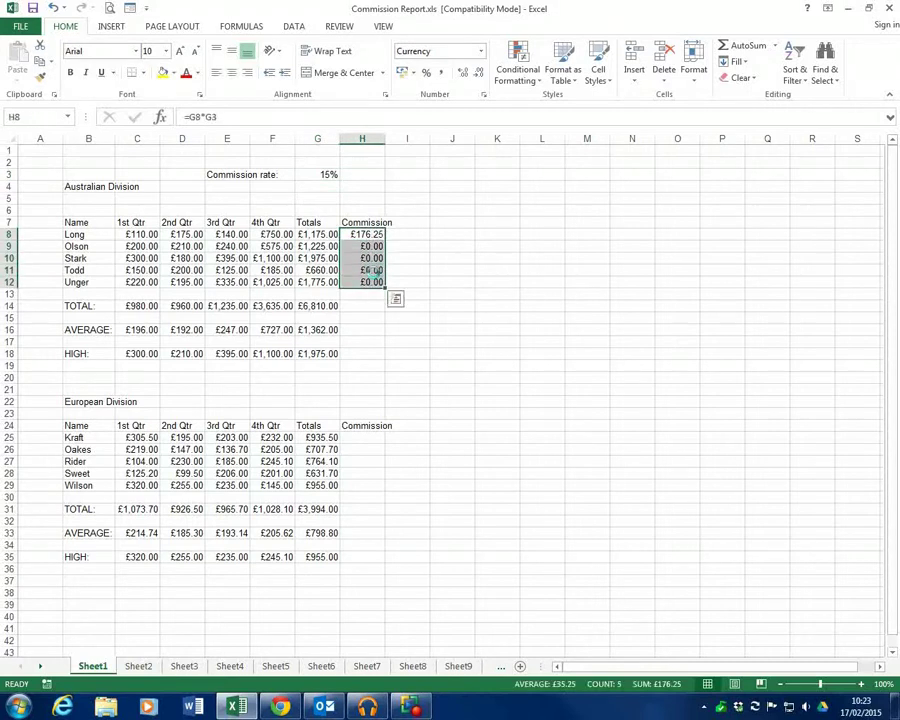
{"action": "key", "text": "Delete"}
- Re-enter H8 as =G8*$G$3, with the rate reference made absolute using F4
{"action": "left_click", "coordinate": [358, 233]}
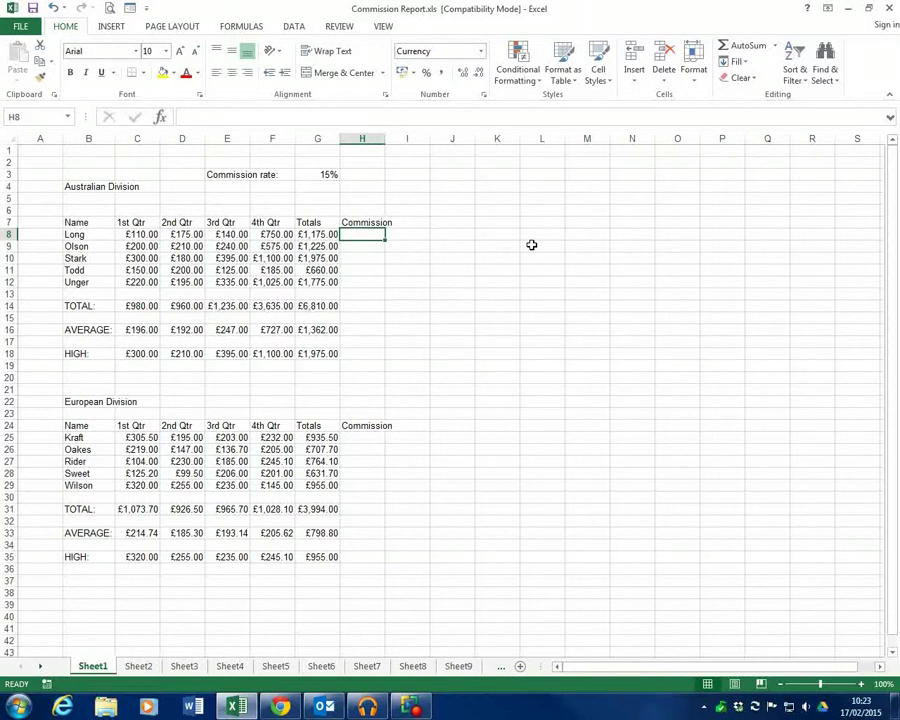
{"action": "type", "text": "="}
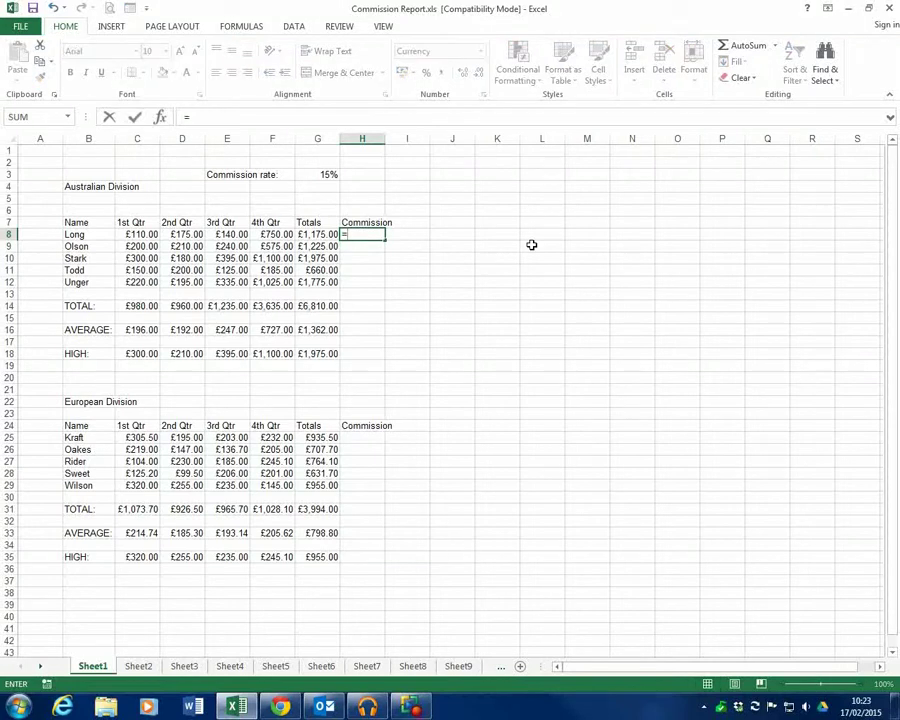
{"action": "left_click", "coordinate": [317, 234]}
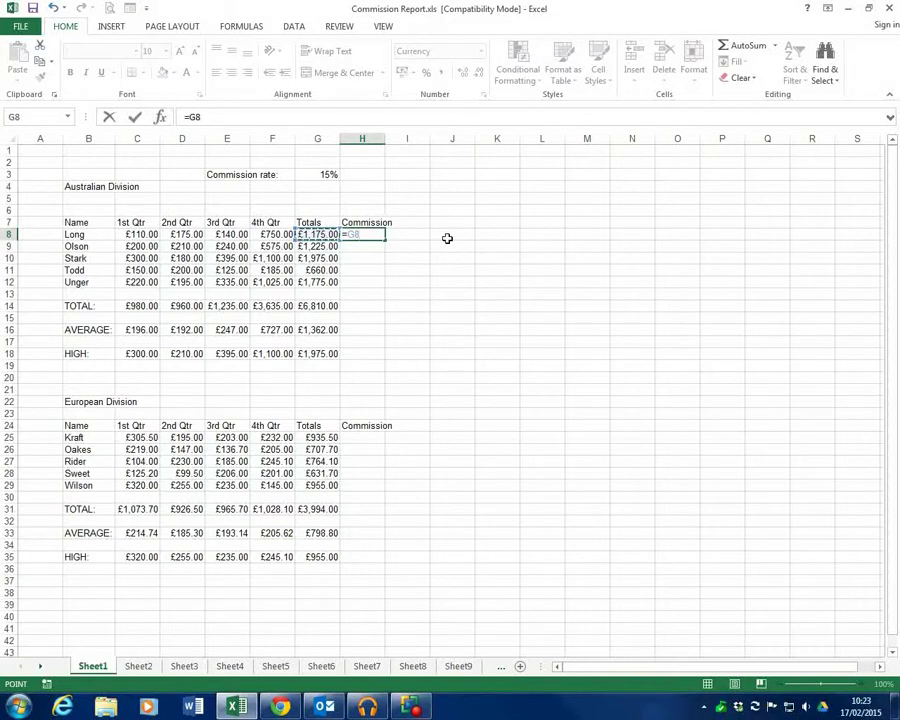
{"action": "type", "text": "*"}
{"action": "left_click", "coordinate": [324, 175]}
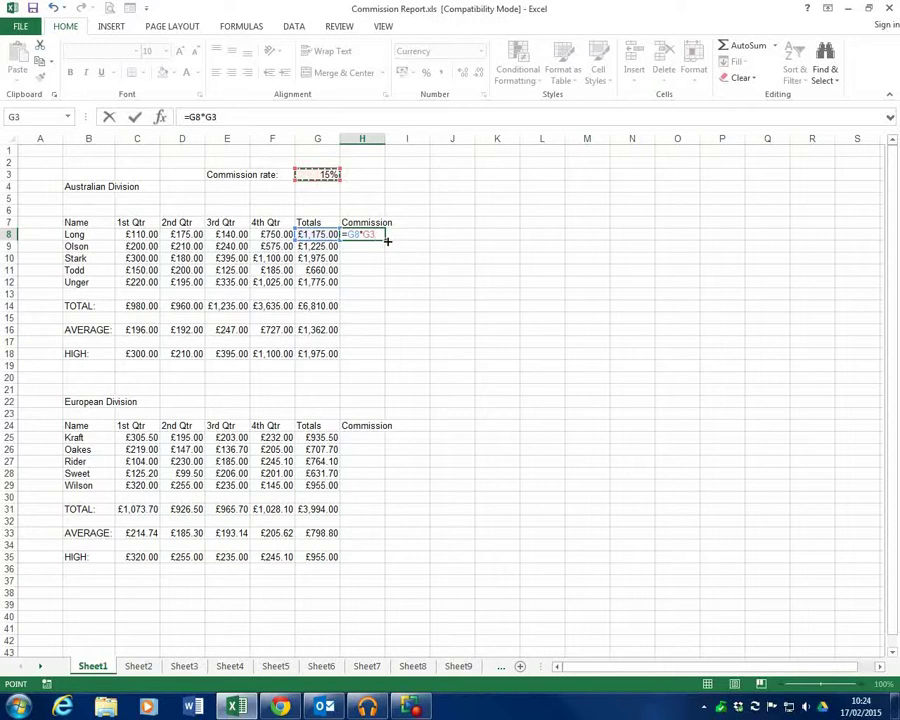
{"action": "left_click", "coordinate": [207, 117]}
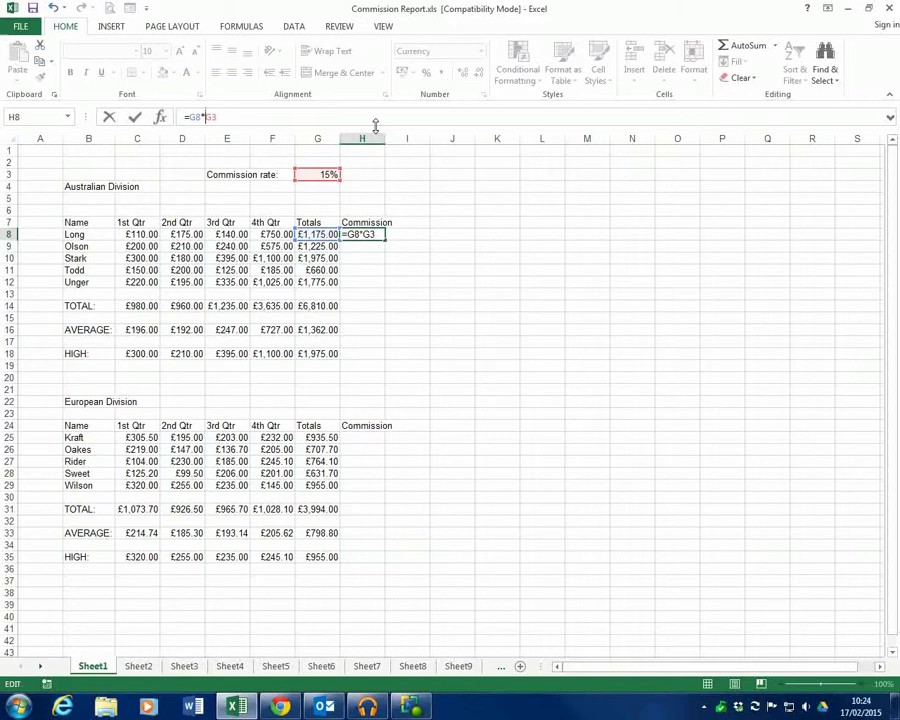
{"action": "key", "text": "F4"}
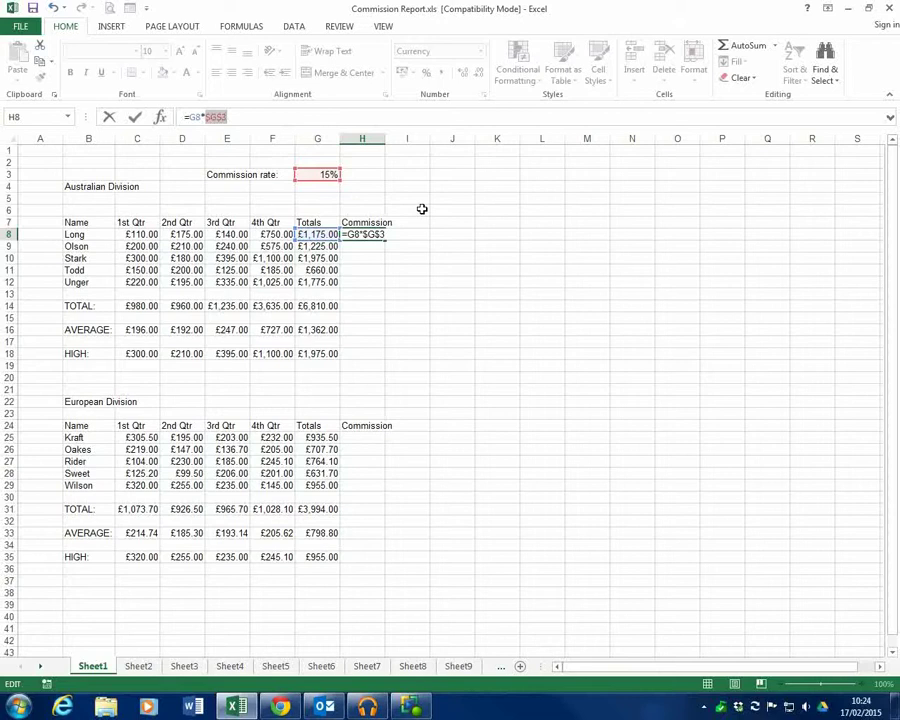
{"action": "key", "text": "Return"}
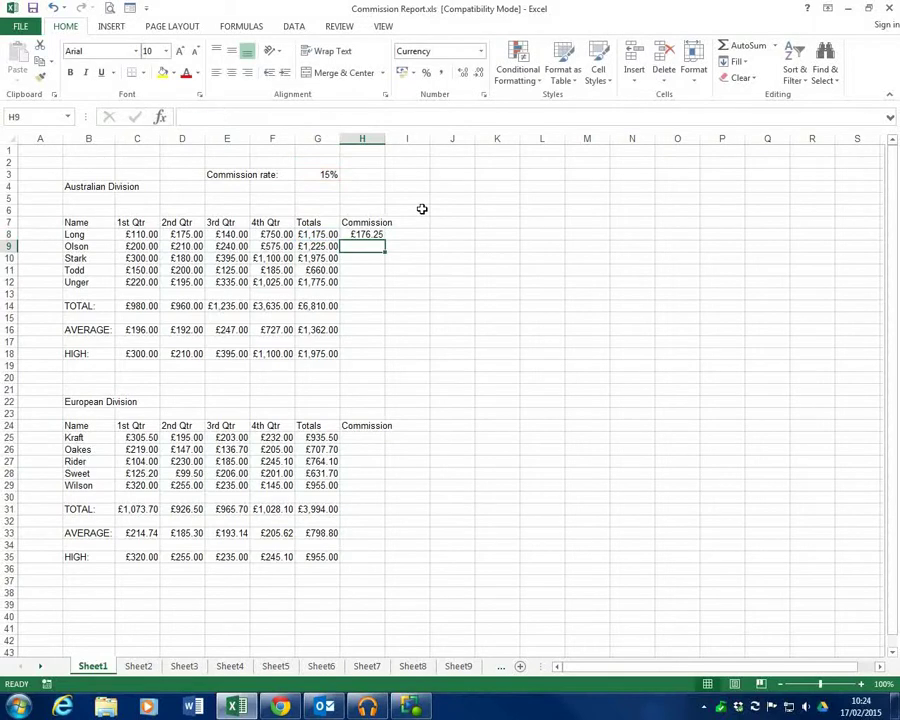
{"action": "key", "text": "Up"}
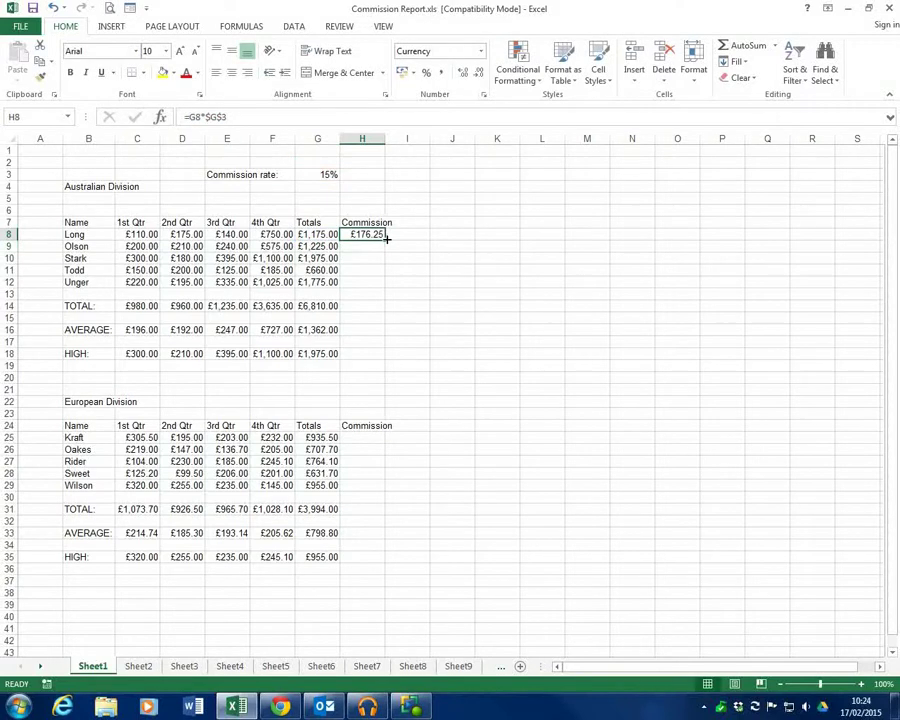
{"action": "left_click_drag", "start_coordinate": [386, 238], "coordinate": [386, 285]}
{"action": "left_click", "coordinate": [542, 282]}
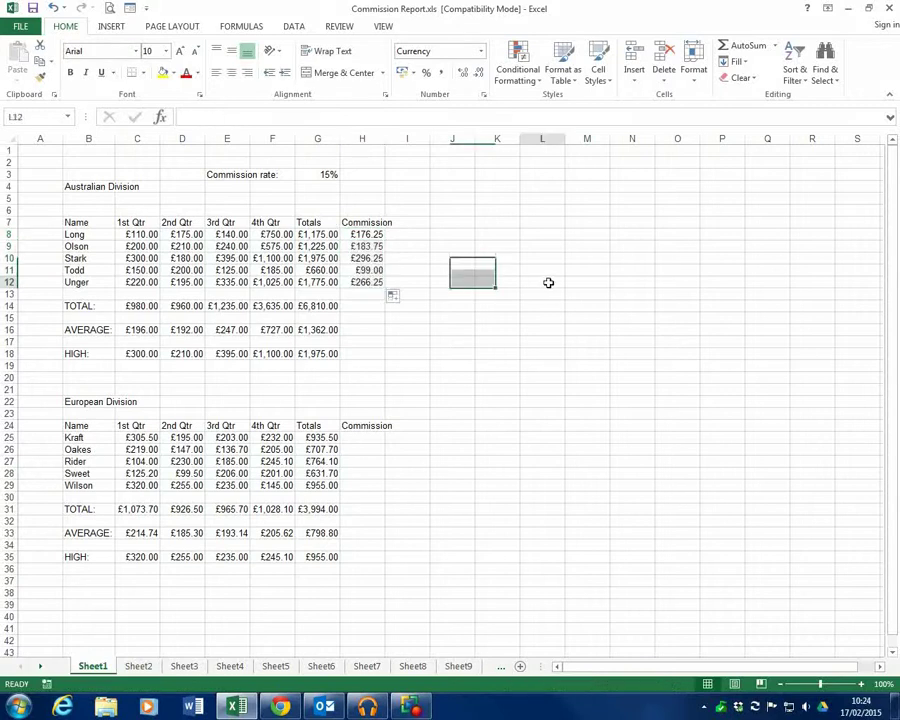
{"action": "left_click", "coordinate": [372, 234]}
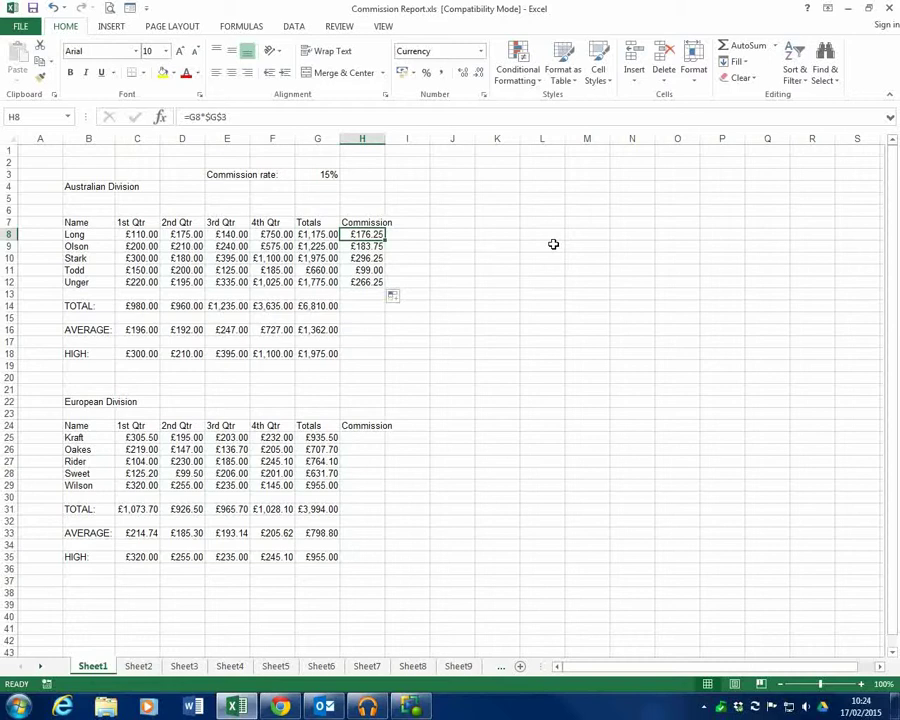
{"action": "key", "text": "Down"}
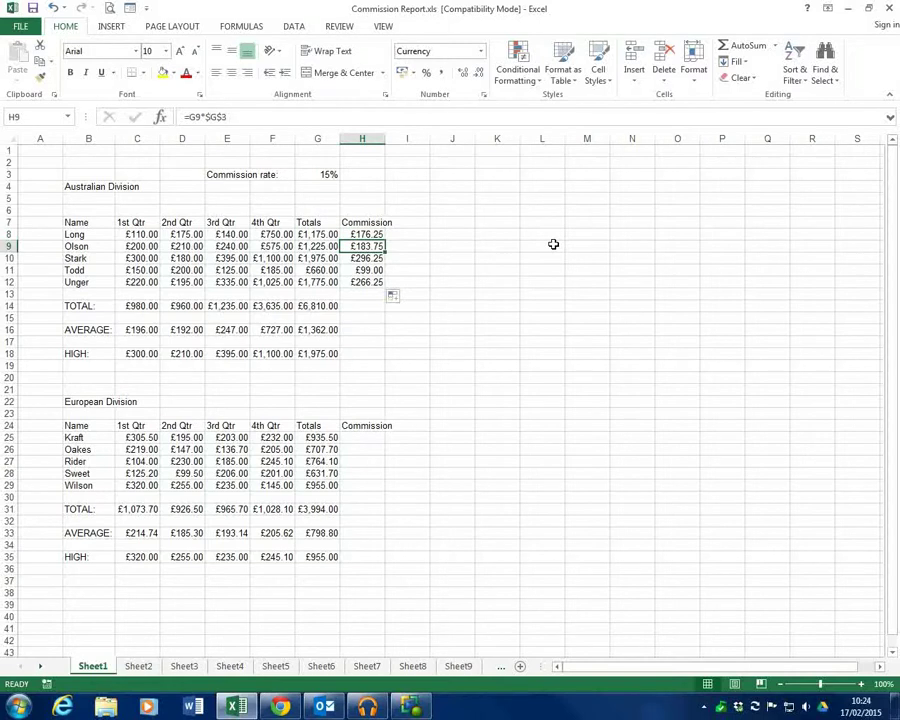
{"action": "key", "text": "Down"}
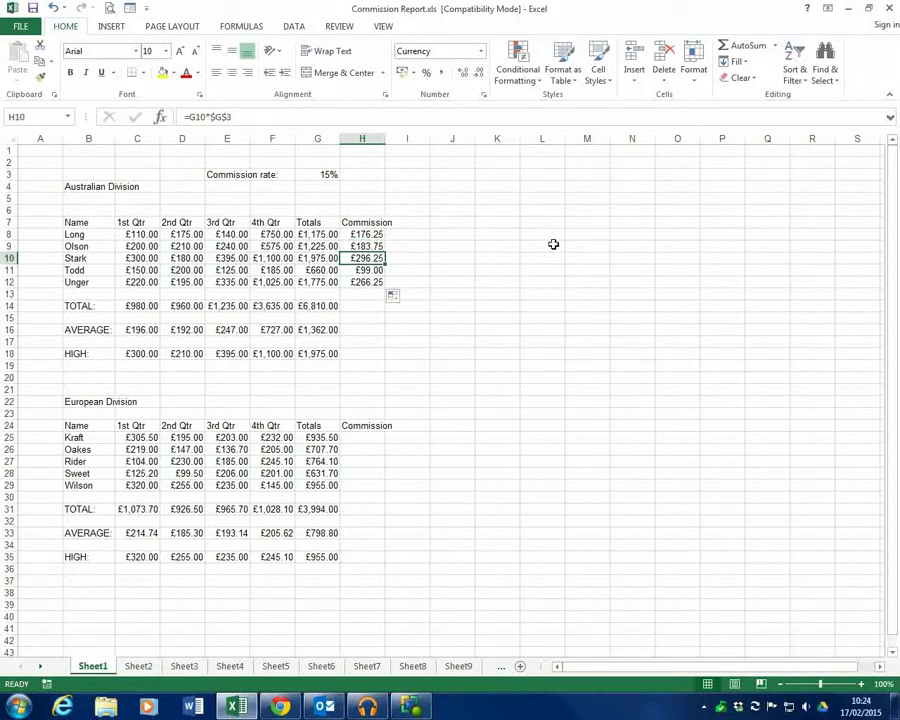
{"action": "key", "text": "Down"}
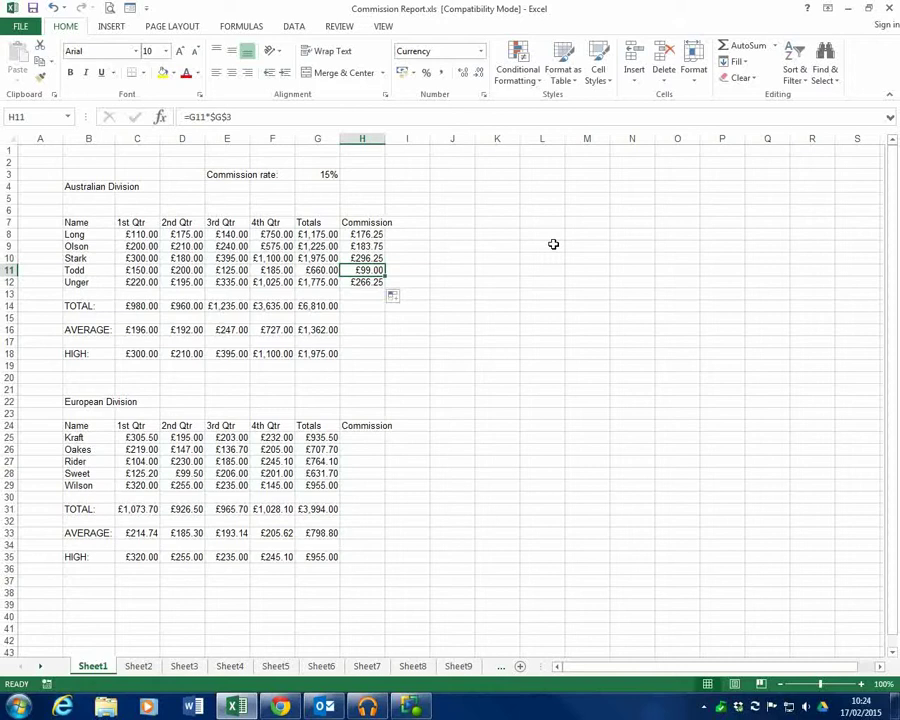
{"action": "key", "text": "Down"}
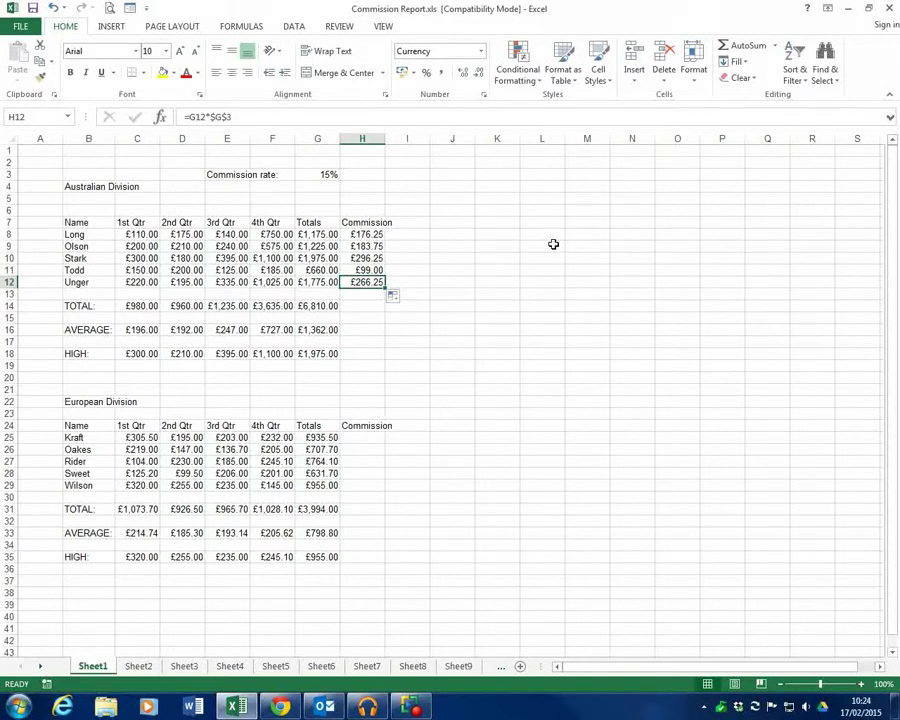
- Name the 15% rate cell G3 'commission' using the Name Box
{"action": "left_click", "coordinate": [376, 435]}
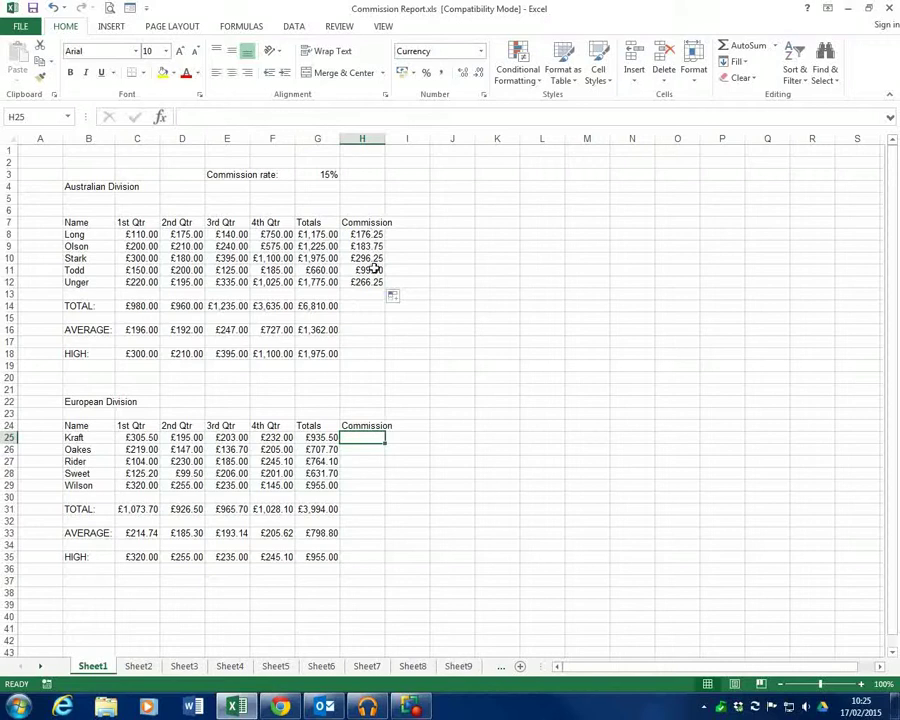
{"action": "left_click", "coordinate": [321, 174]}
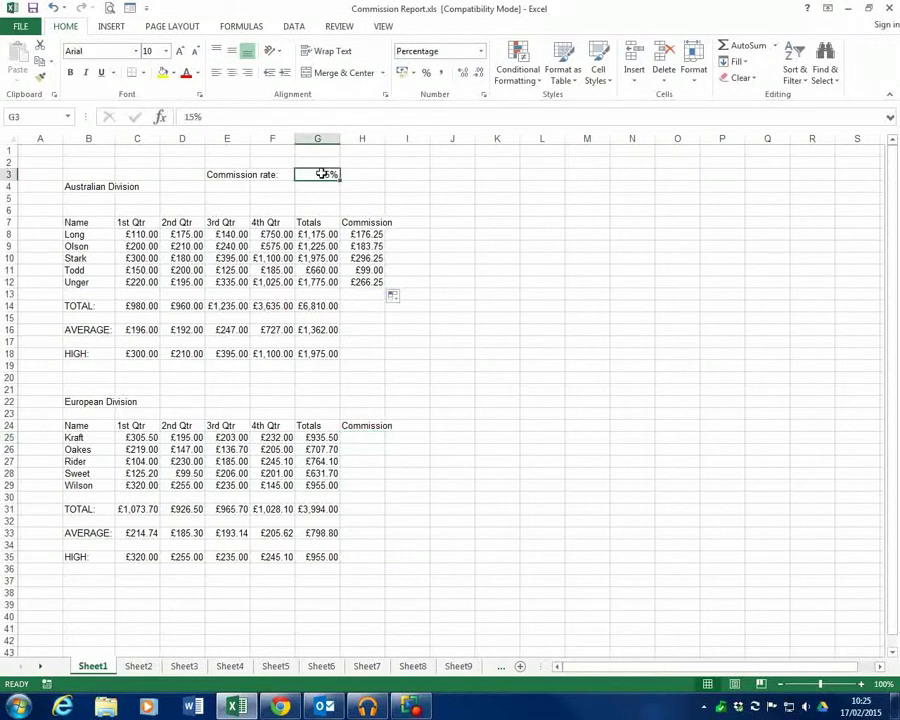
{"action": "left_click", "coordinate": [28, 116]}
{"action": "type", "text": "com"}
{"action": "type", "text": "mission"}
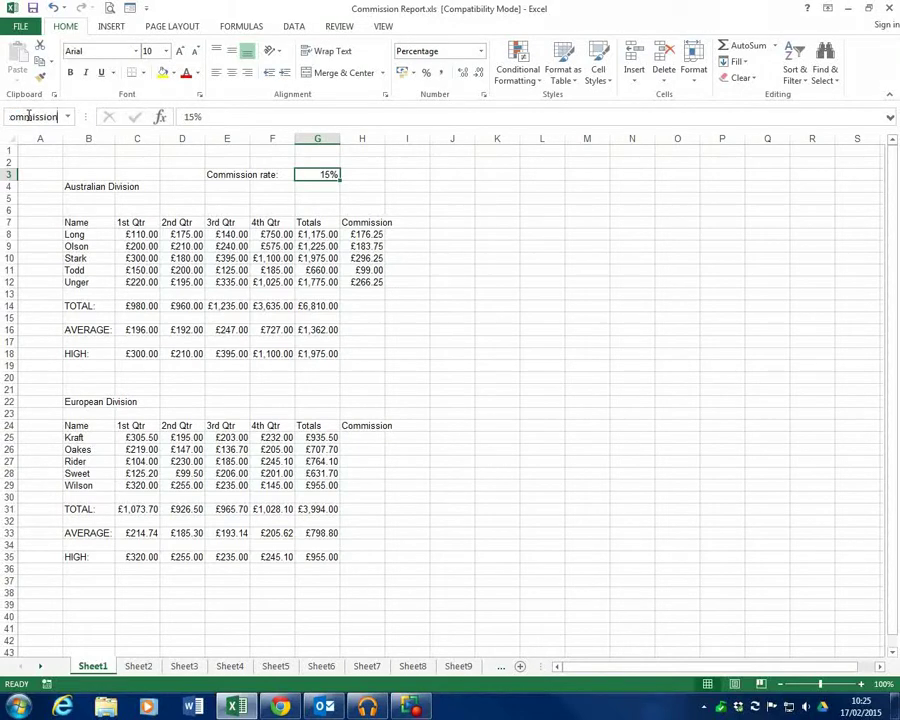
{"action": "key", "text": "Return"}
- Enter =G25*commission in H25, giving Kraft's commission of £140.33
{"action": "left_click", "coordinate": [360, 437]}
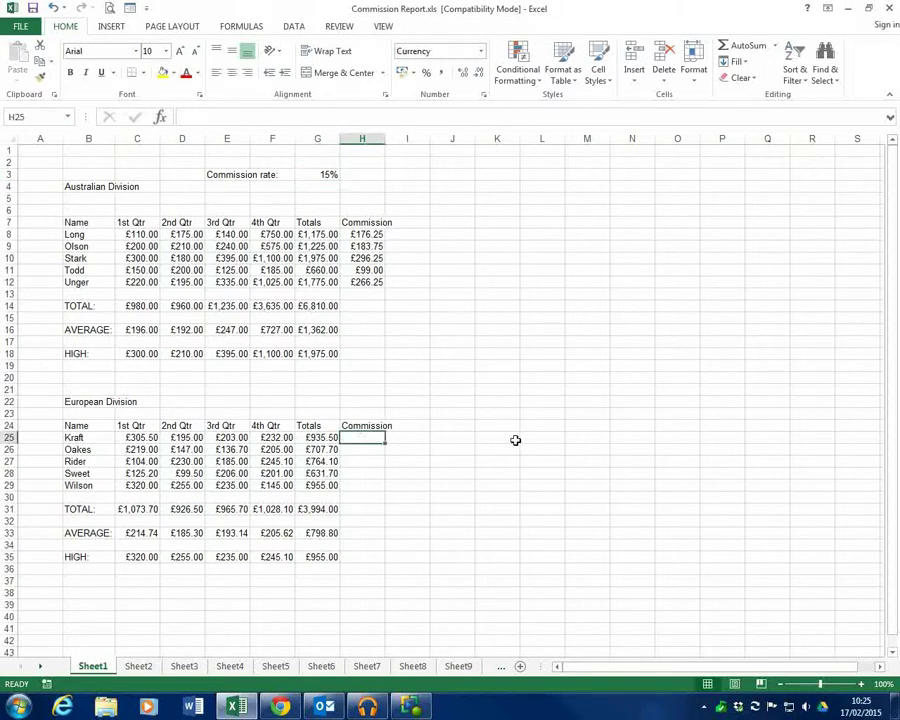
{"action": "type", "text": "="}
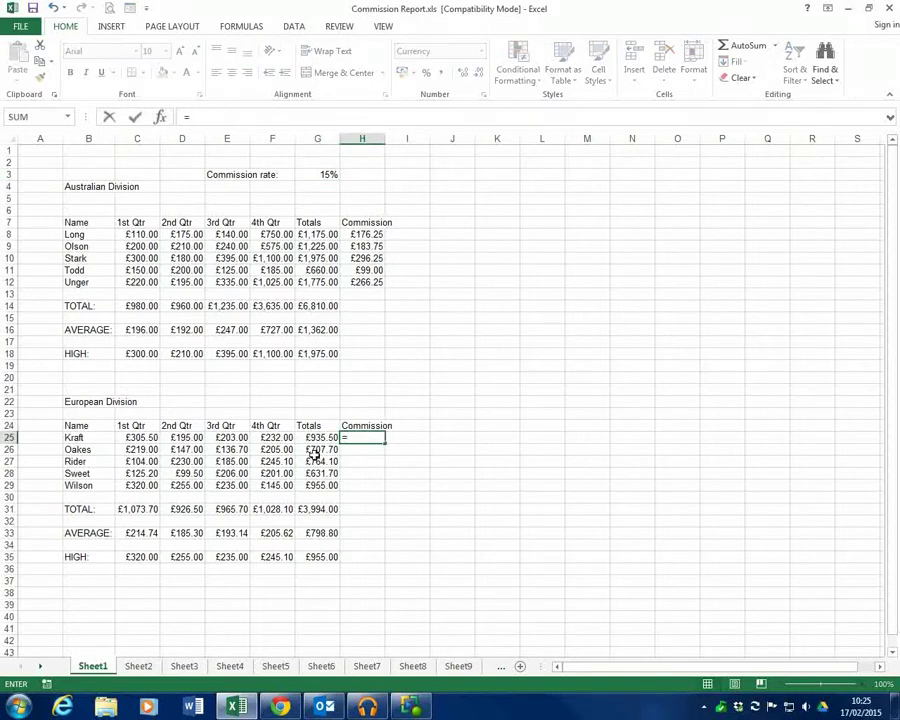
{"action": "left_click", "coordinate": [320, 439]}
{"action": "type", "text": "*"}
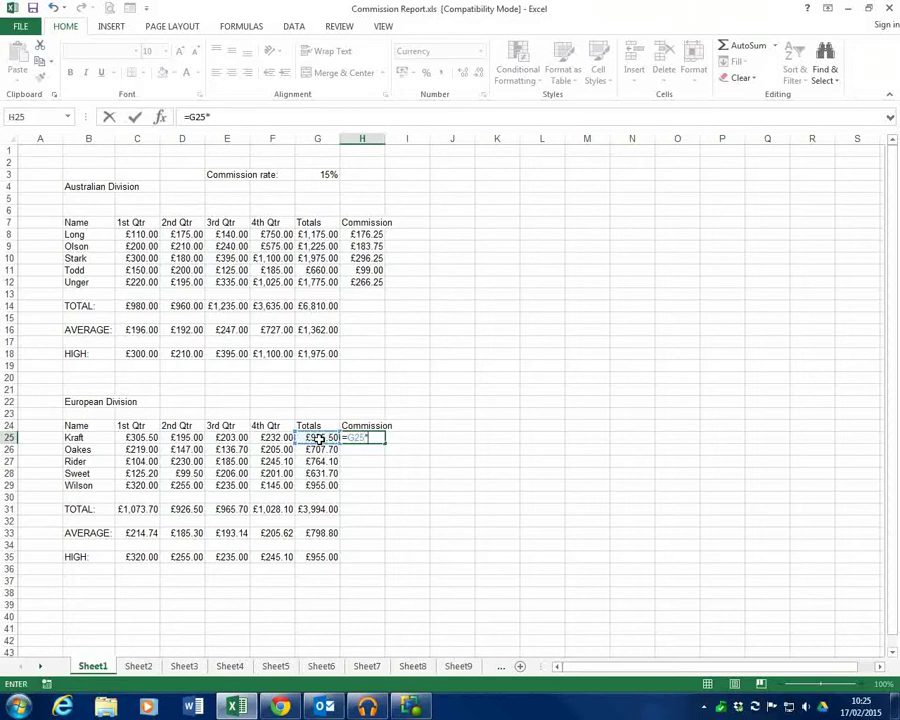
{"action": "left_click", "coordinate": [324, 177]}
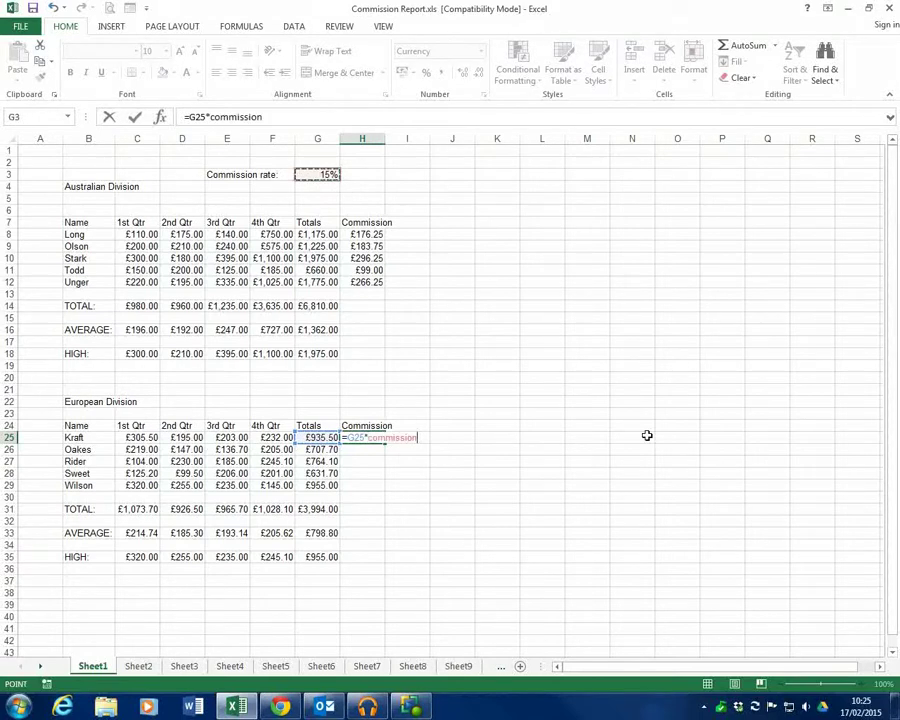
{"action": "key", "text": "Return"}
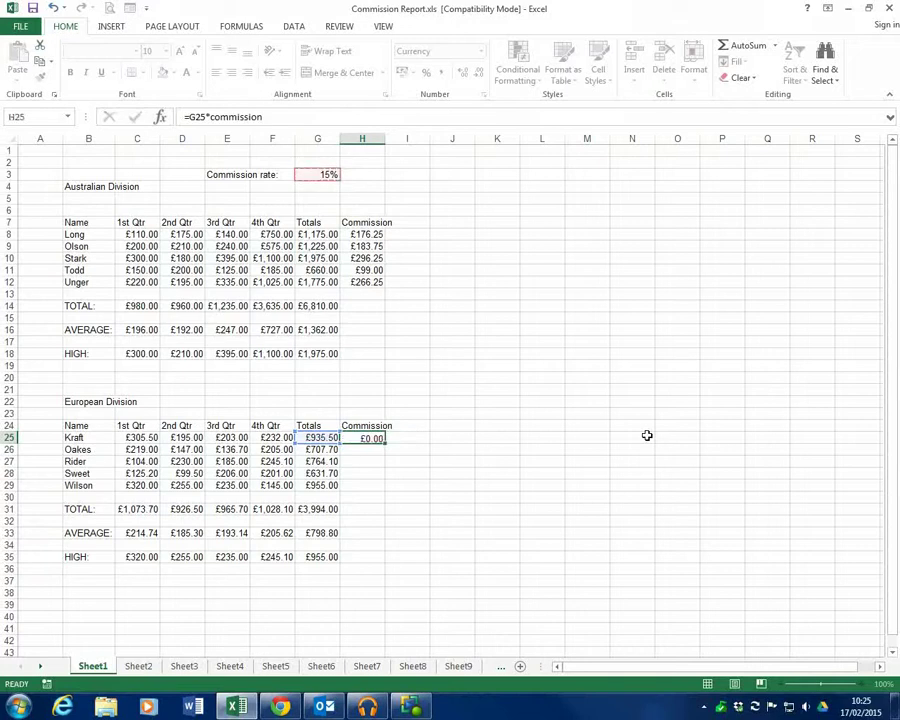
{"action": "key", "text": "Up"}
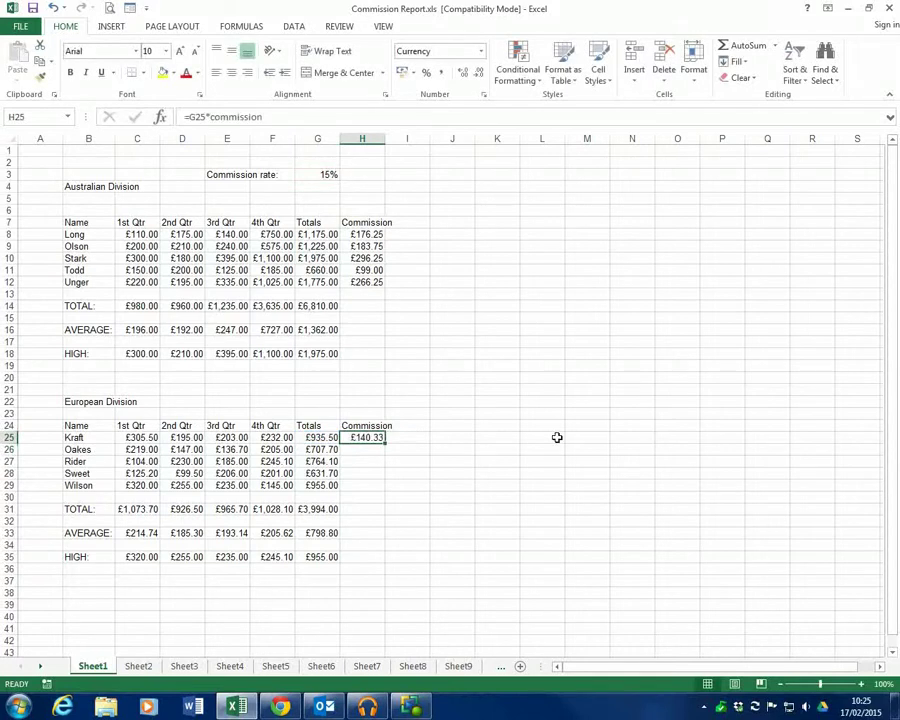
- Fill H25's formula down to H29 and check each result: £106.16, £114.62, £94.76, £143.25
{"action": "left_click_drag", "start_coordinate": [385, 441], "coordinate": [383, 490]}
{"action": "left_click", "coordinate": [569, 489]}
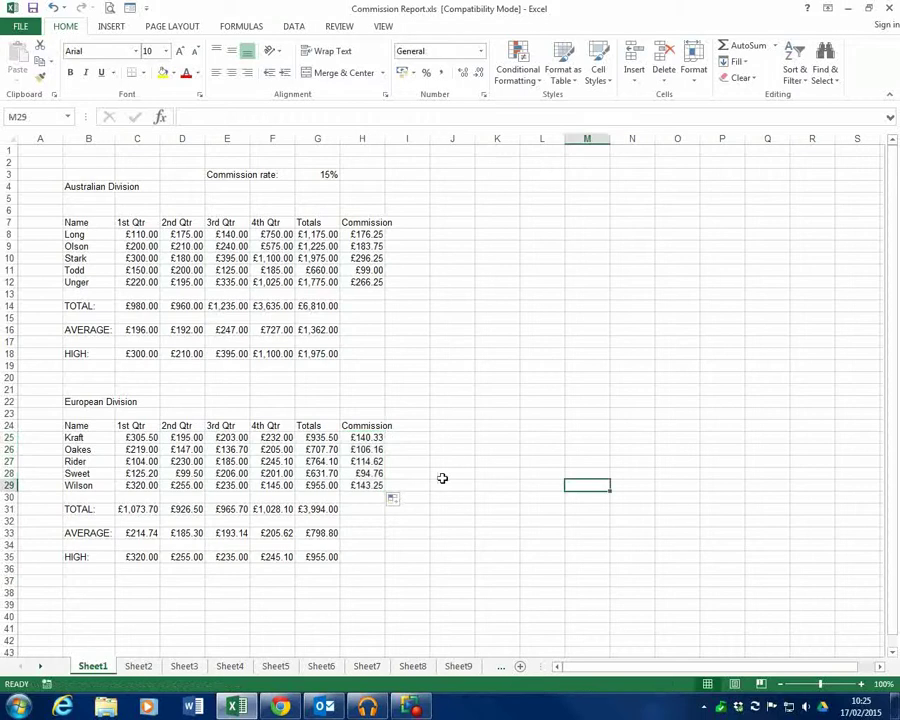
{"action": "left_click", "coordinate": [371, 437]}
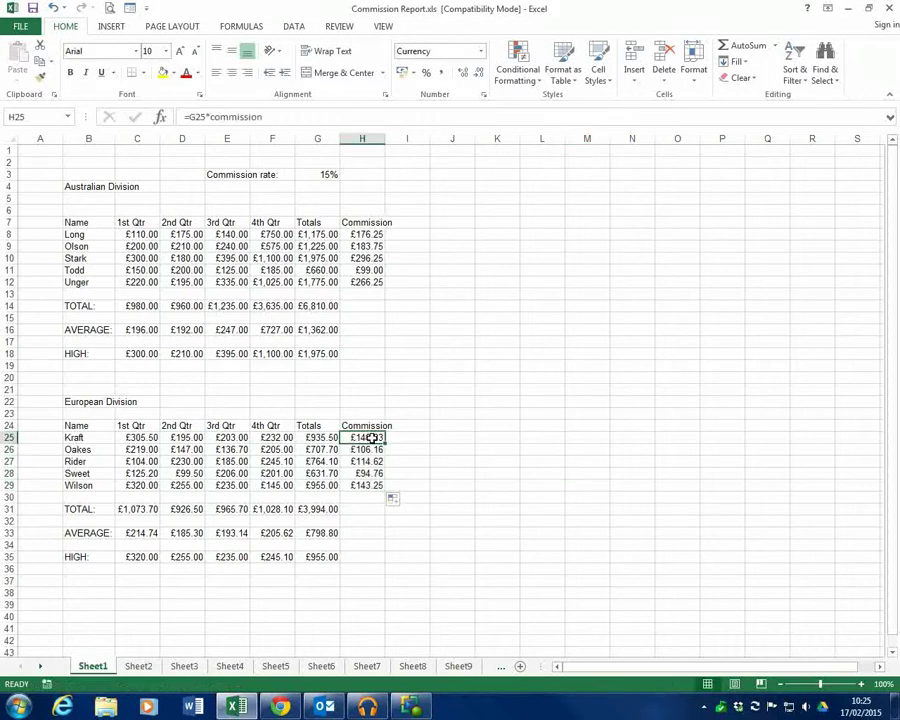
{"action": "key", "text": "Down"}
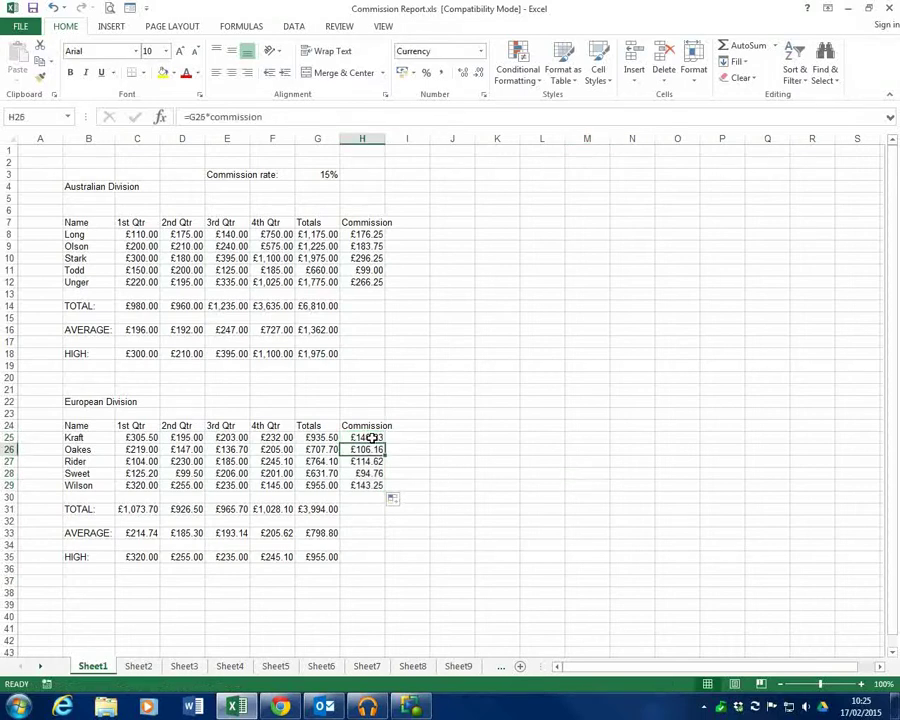
{"action": "key", "text": "Down"}
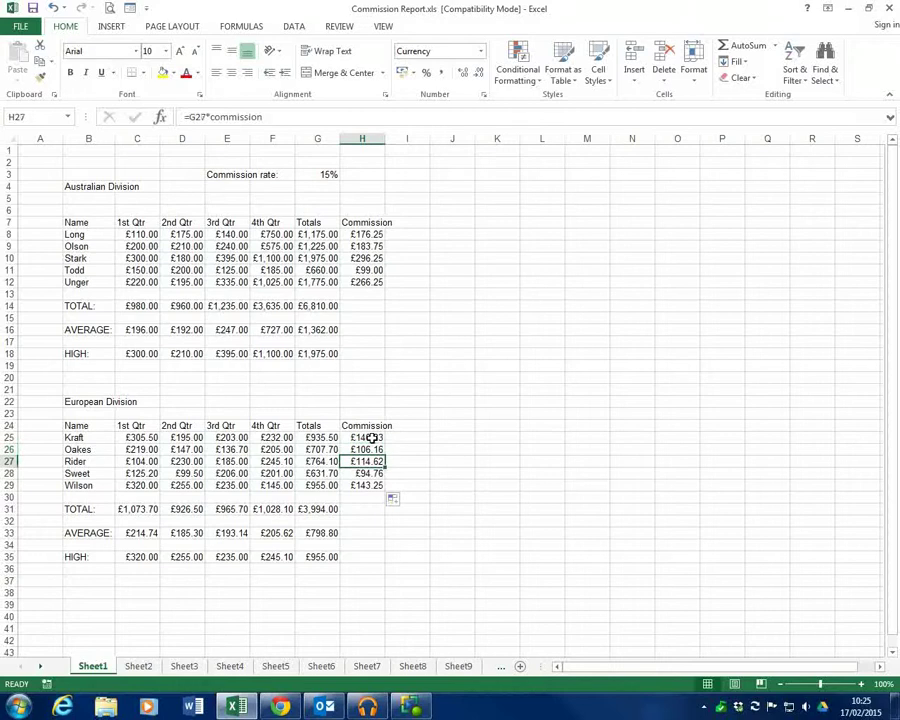
{"action": "key", "text": "Down"}
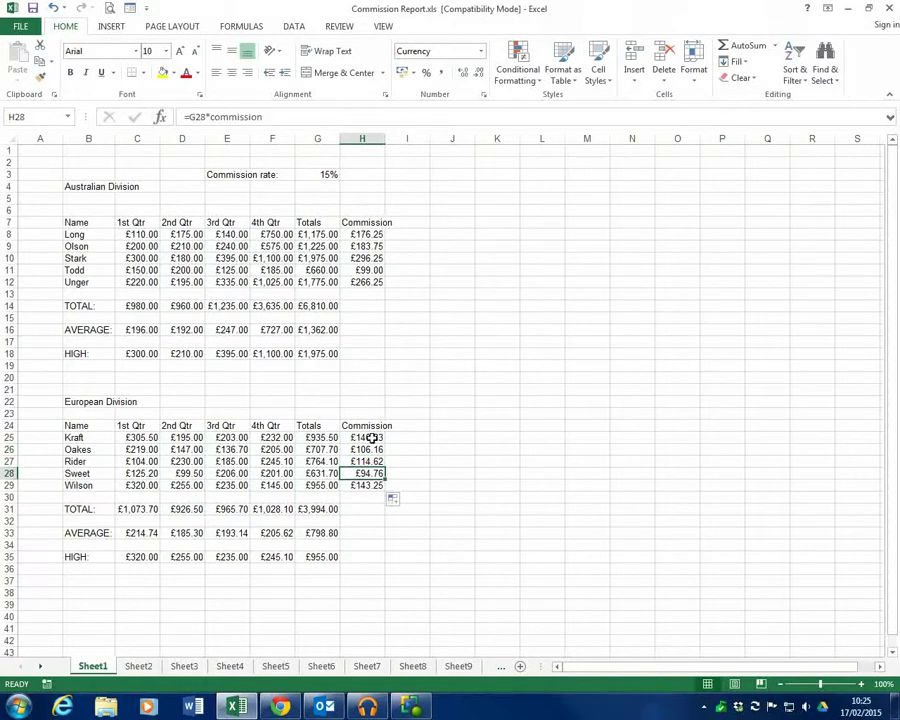
{"action": "key", "text": "Down"}
{"action": "key", "text": "Down"}
{"action": "key", "text": "Down"}
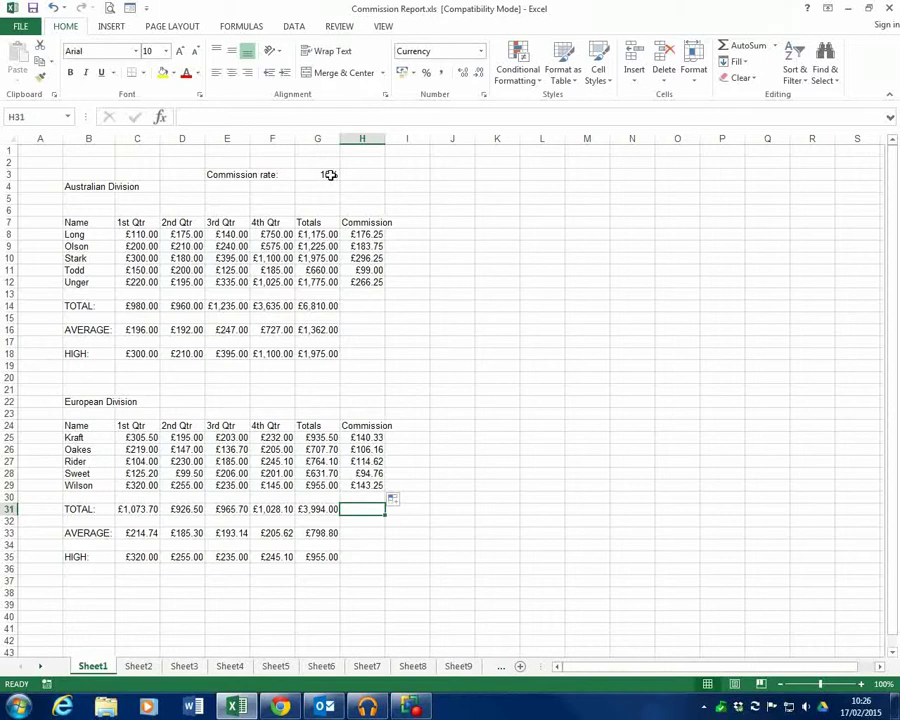
{"action": "key", "text": "Right"}
{"action": "key", "text": "Right"}
{"action": "key", "text": "Right"}
{"action": "key", "text": "Right"}
{"action": "key", "text": "Right"}
{"action": "key", "text": "Right"}
{"action": "key", "text": "Right"}
{"action": "key", "text": "Right"}
{"action": "key", "text": "Right"}
{"action": "key", "text": "Right"}
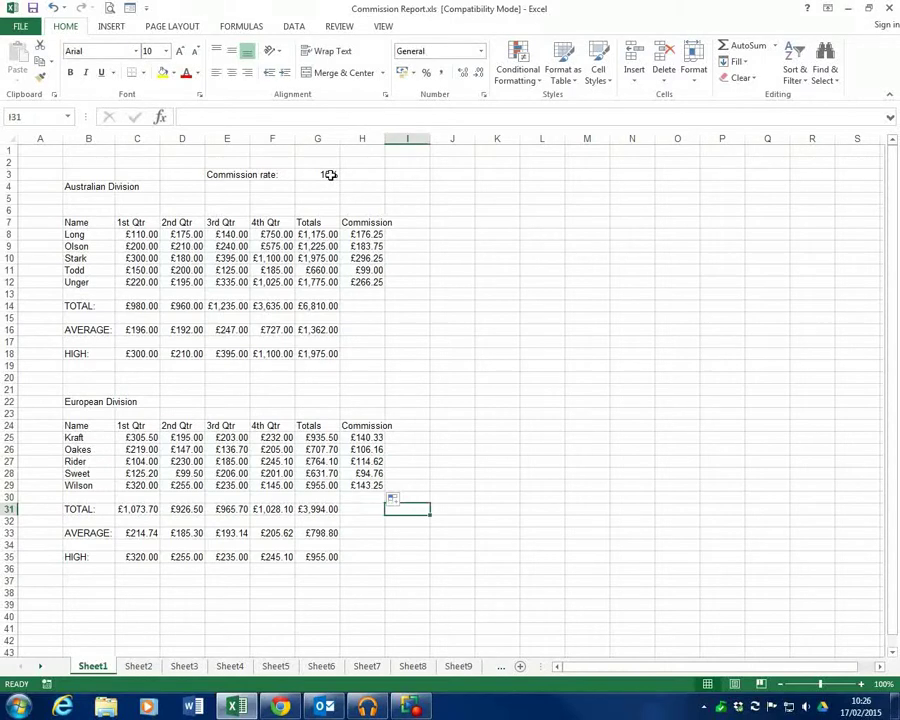
{"action": "key", "text": "Right"}
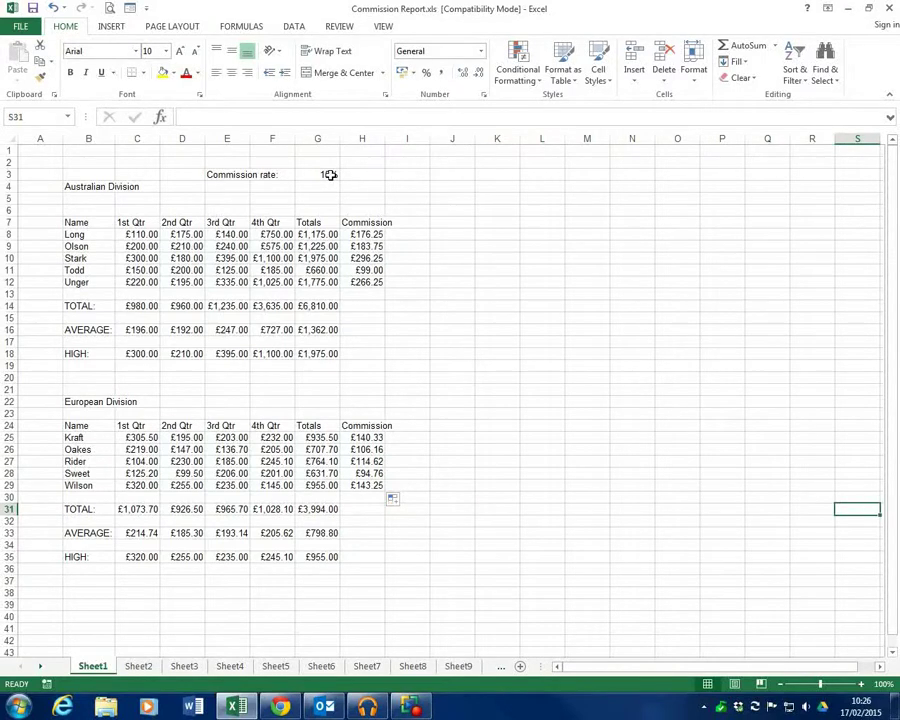
{"action": "key", "text": "Right"}
{"action": "key", "text": "Right"}
{"action": "key", "text": "Right"}
{"action": "key", "text": "Right"}
{"action": "key", "text": "Right"}
{"action": "key", "text": "Right"}
{"action": "key", "text": "Right"}
{"action": "key", "text": "Right"}
{"action": "key", "text": "Right"}
{"action": "key", "text": "Right"}
{"action": "key", "text": "Right"}
{"action": "key", "text": "Right"}
{"action": "key", "text": "Right"}
{"action": "key", "text": "Right"}
{"action": "key", "text": "Right"}
{"action": "key", "text": "Right"}
{"action": "key", "text": "Right"}
{"action": "key", "text": "Right"}
{"action": "key", "text": "Right"}
{"action": "key", "text": "Right"}
{"action": "key", "text": "Right"}
{"action": "key", "text": "Right"}
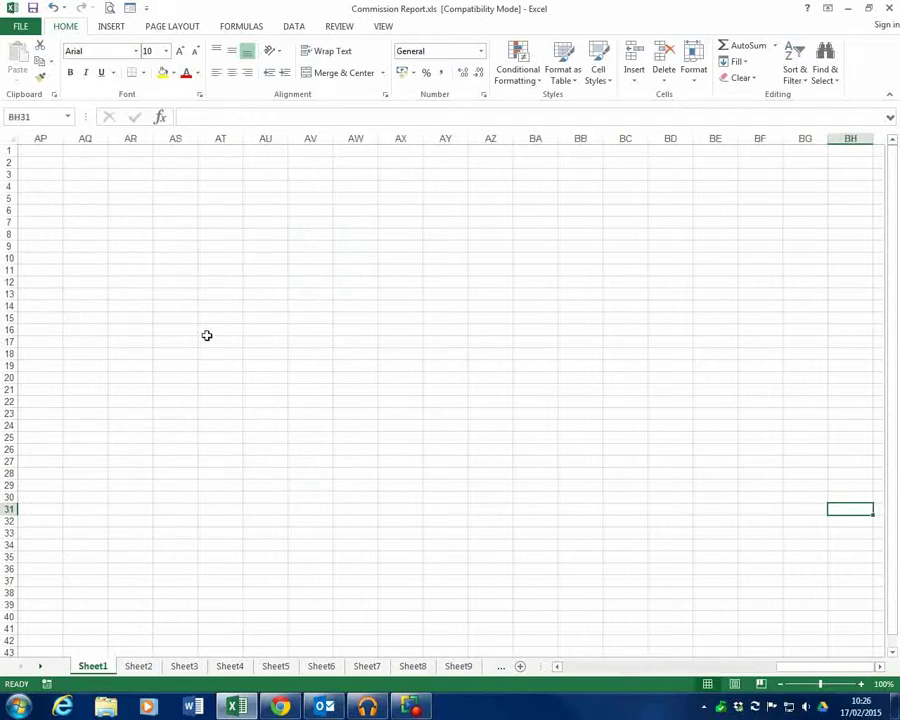
{"action": "left_click", "coordinate": [68, 118]}
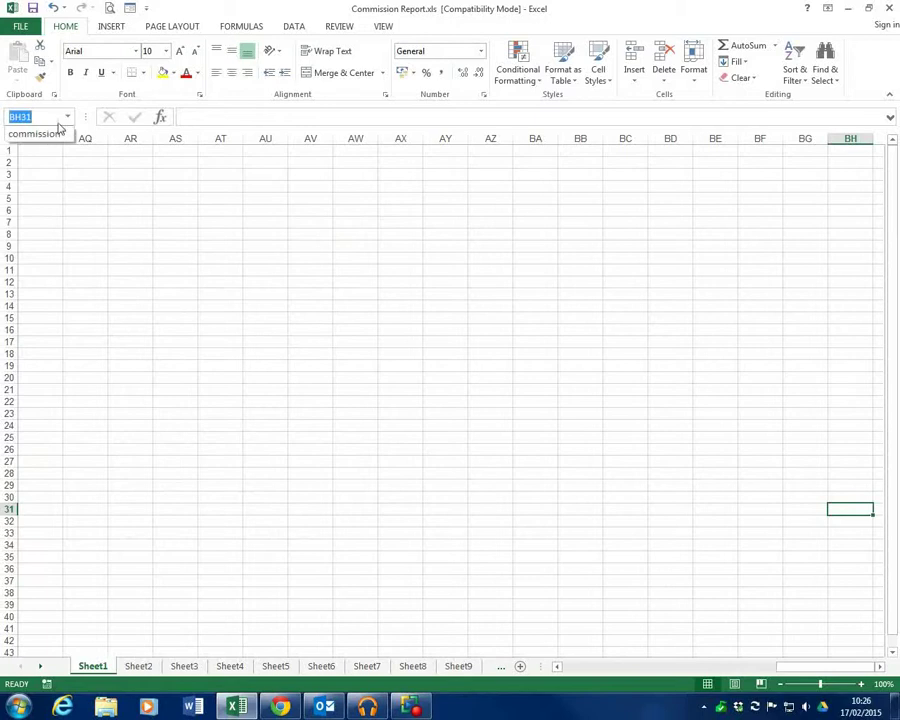
{"action": "left_click", "coordinate": [36, 132]}
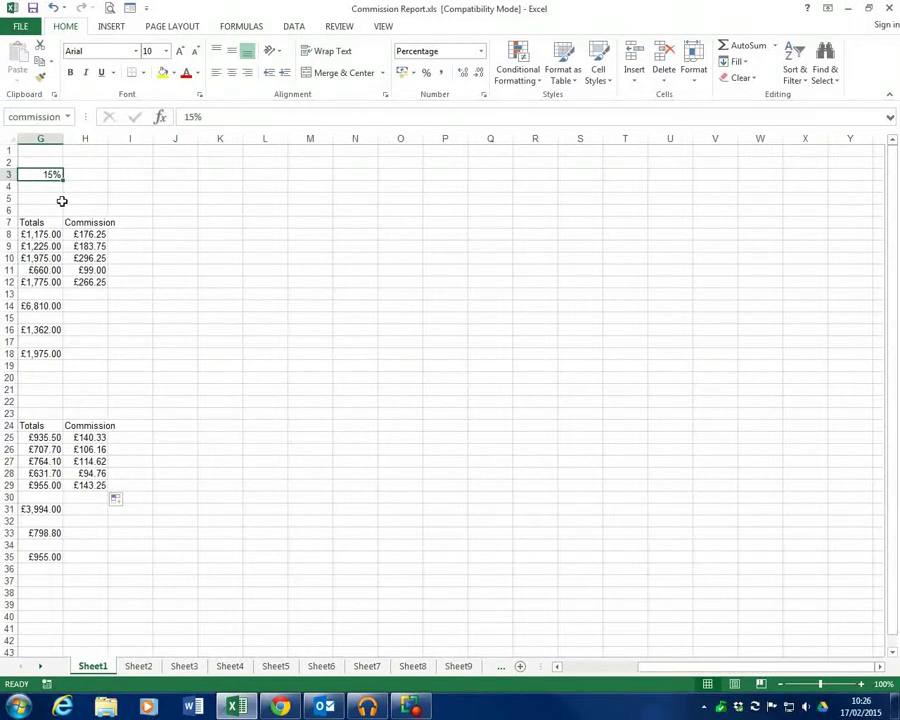
{"action": "key", "text": "ctrl+Home"}
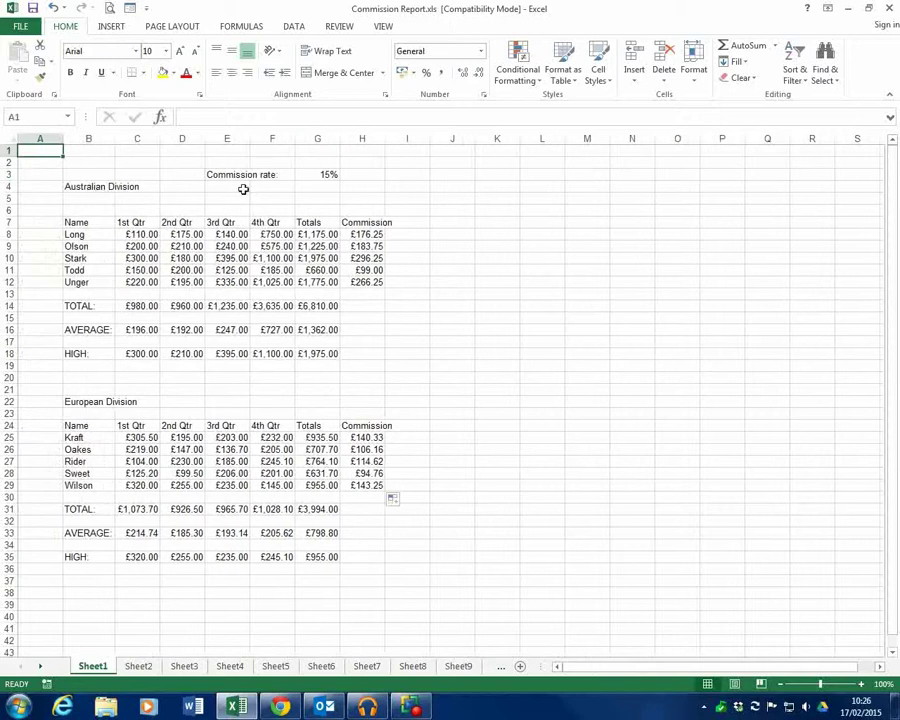